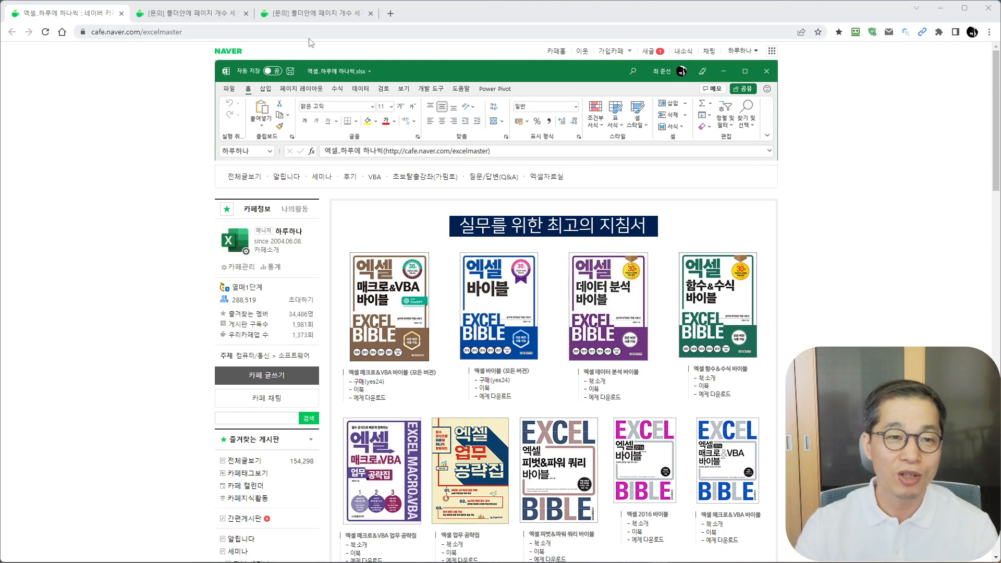
- Review the cafe question about counting page numbers of files in a folder and the VBA macro posted as its answer
left_click(212, 25)
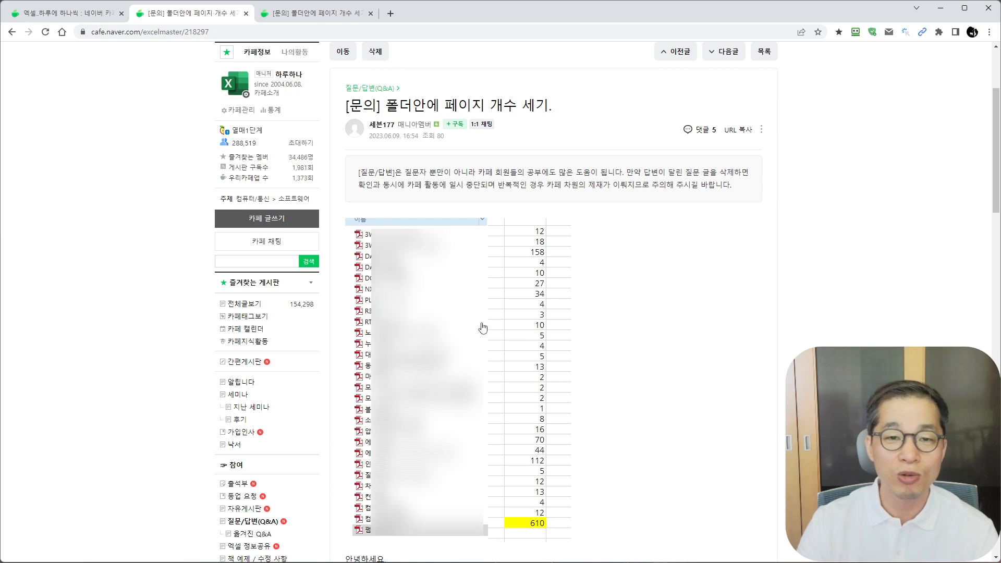
left_click(320, 13)
scroll(588, 346, "down", 4)
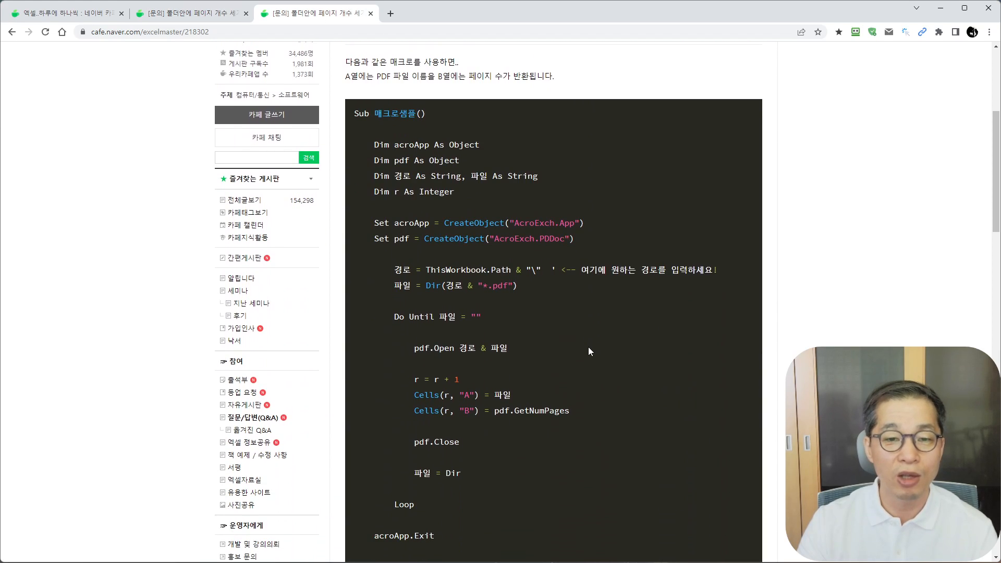
scroll(589, 351, "up", 1)
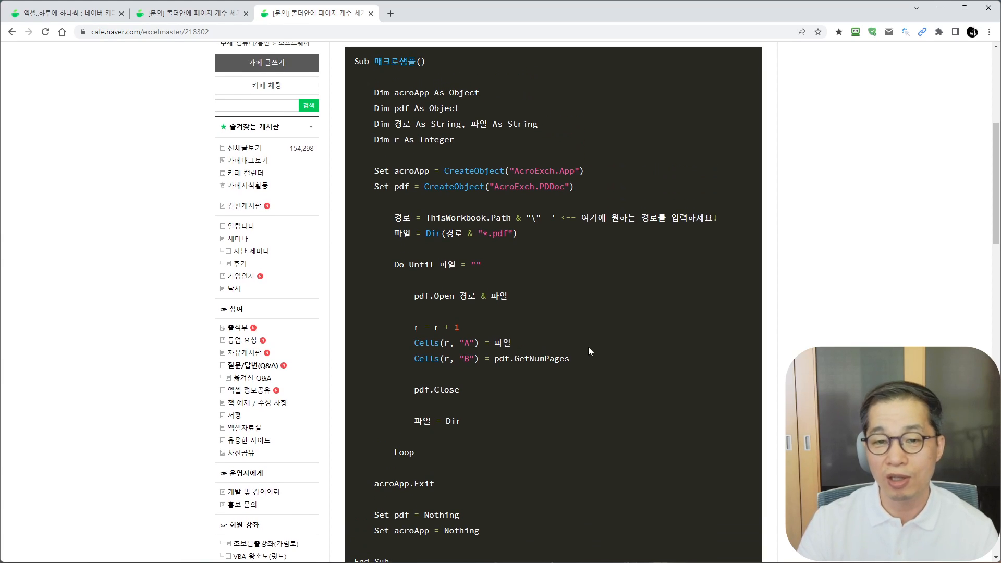
scroll(588, 346, "up", 6)
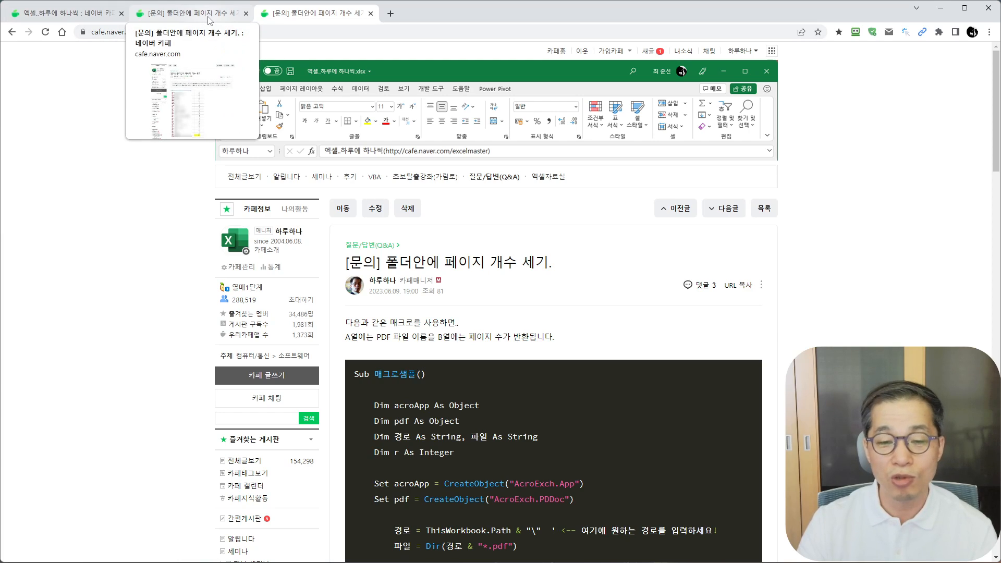
left_click(76, 15)
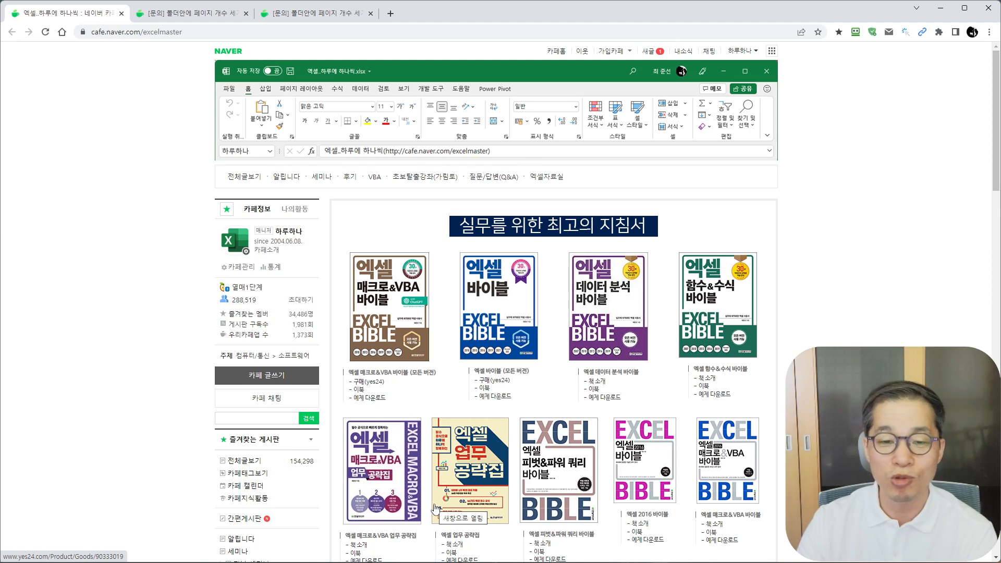
- Switch to Excel and import file data from the PDF folder on the desktop using the from-folder source
key("alt+Tab")
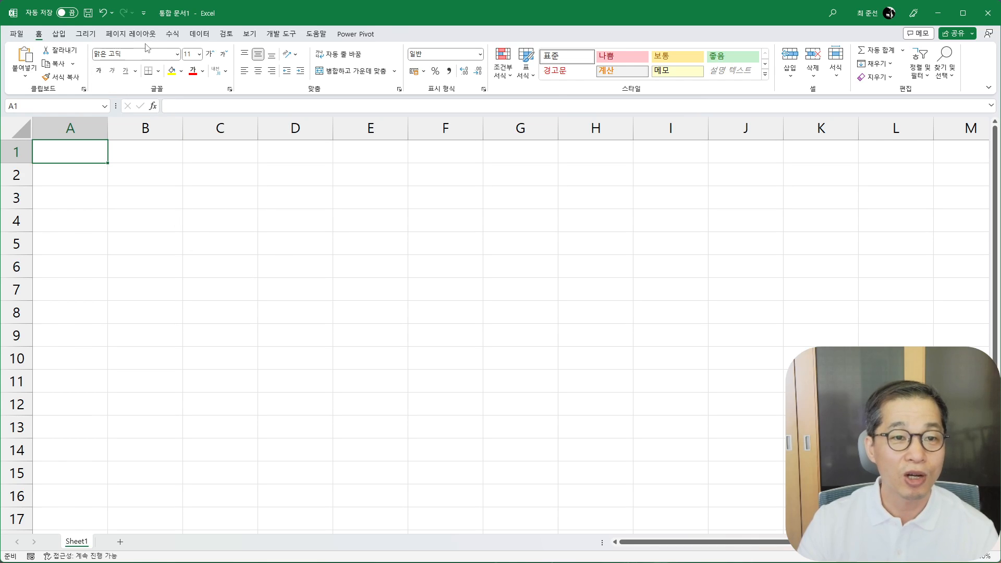
left_click(199, 35)
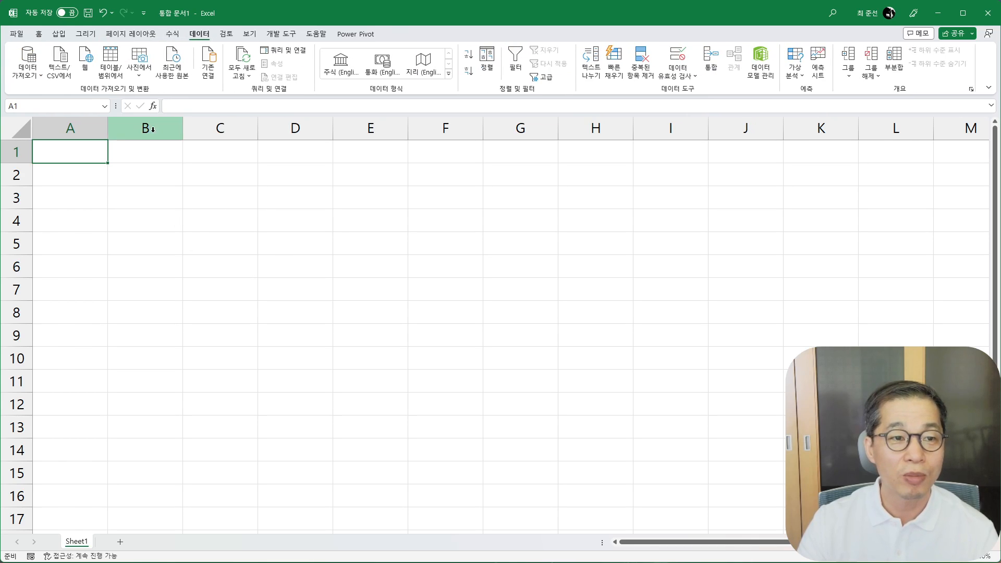
left_click(30, 77)
mouse_move(55, 103)
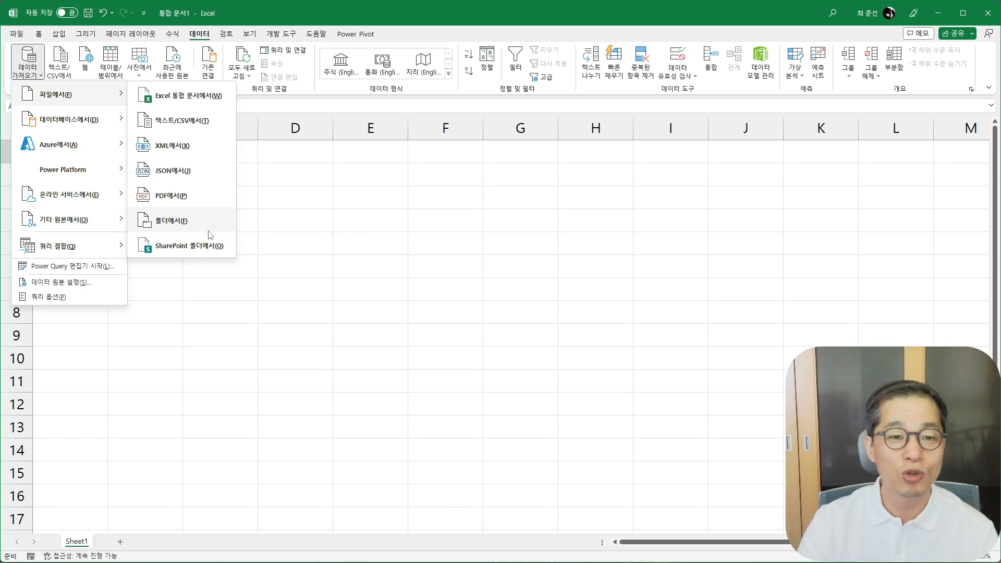
left_click(173, 222)
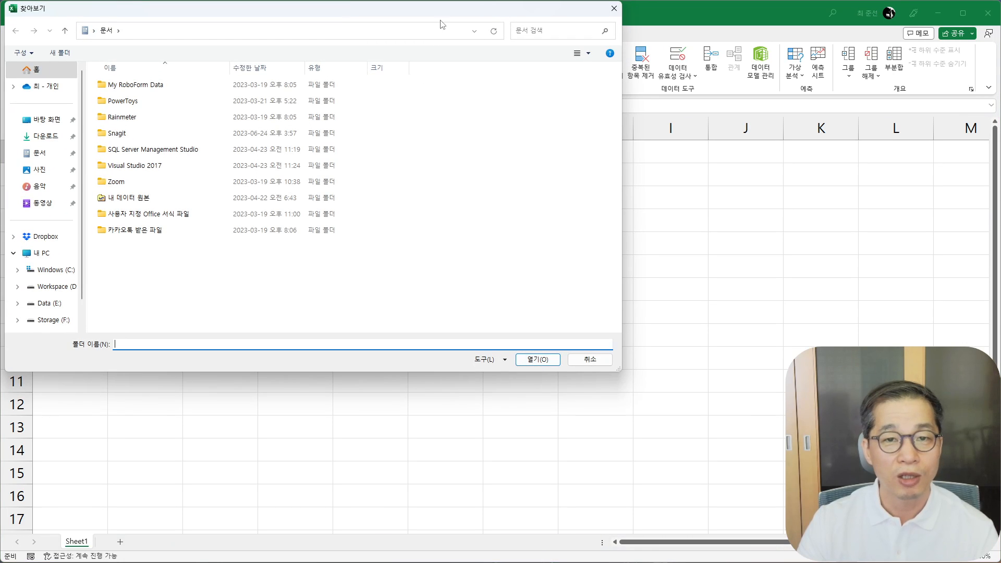
left_click_drag(440, 23, 496, 144)
left_click(96, 239)
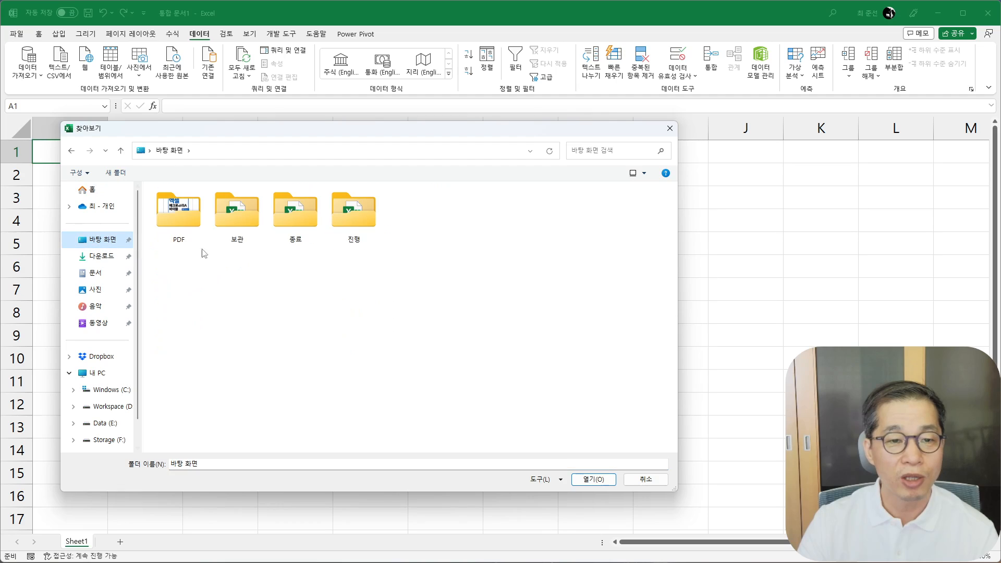
double_click(183, 223)
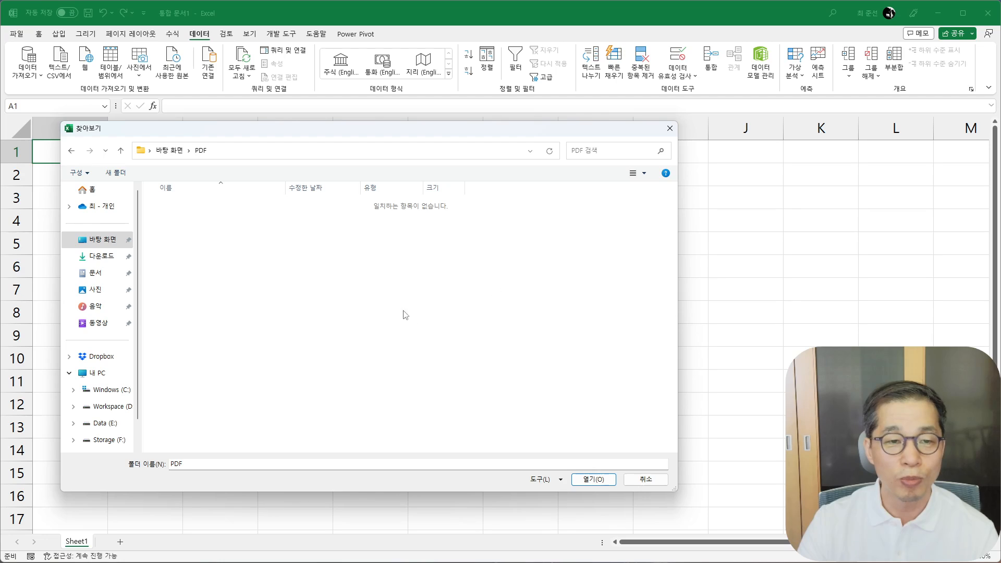
left_click(592, 480)
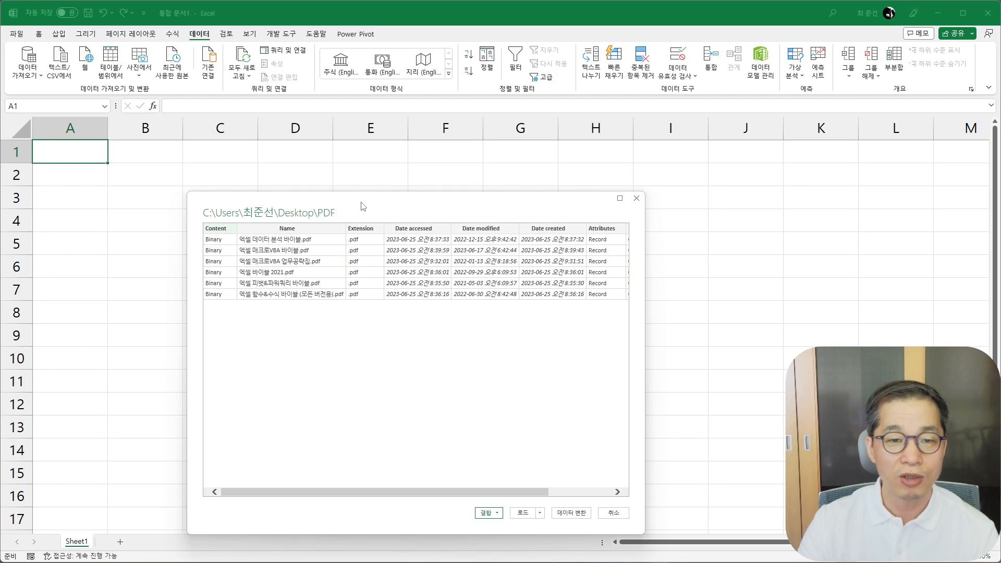
- Open the folder's file list for transformation in Power Query, enlarge the editor's display and narrow the query settings pane
left_click_drag(271, 174, 258, 163)
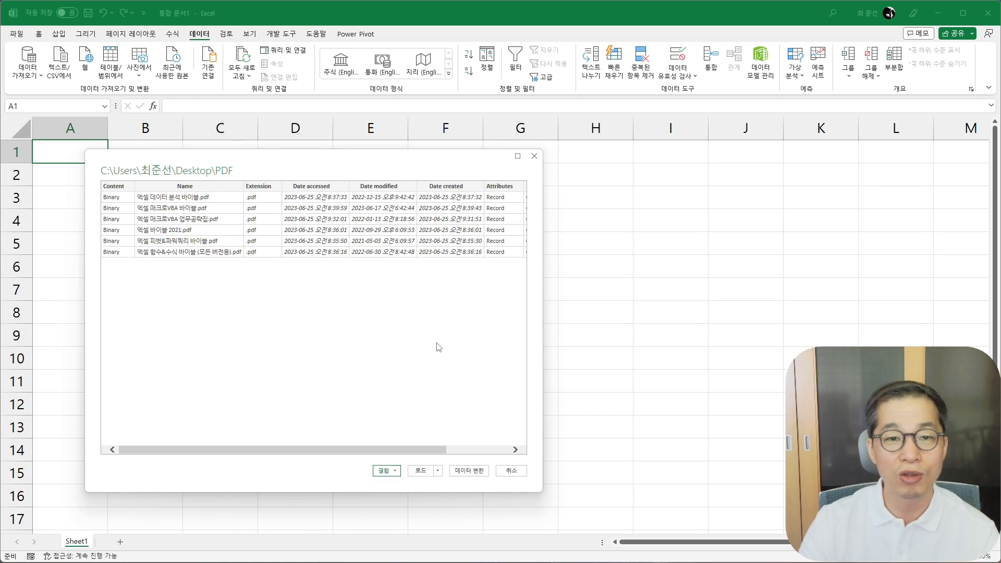
left_click(473, 472)
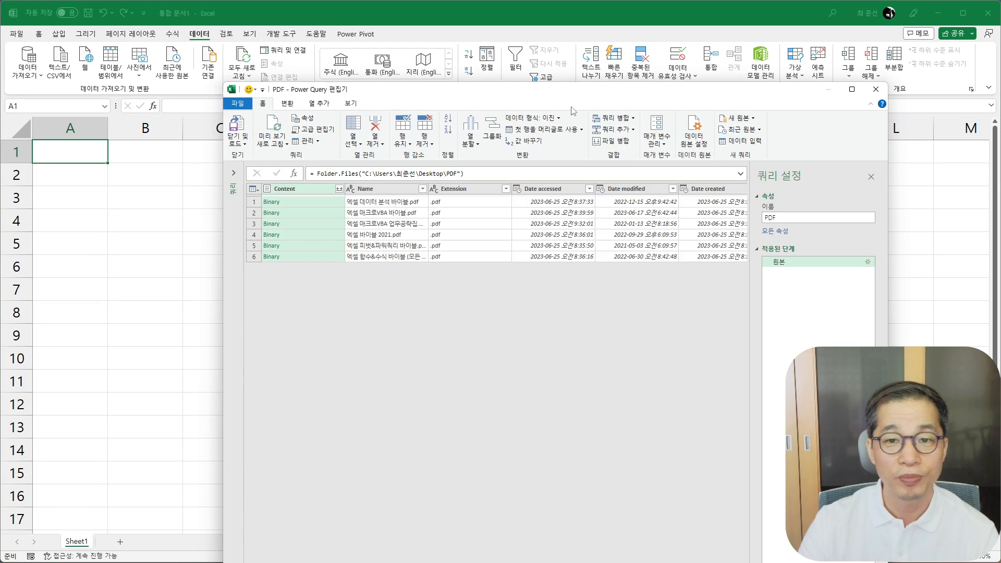
left_click_drag(571, 91, 409, 30)
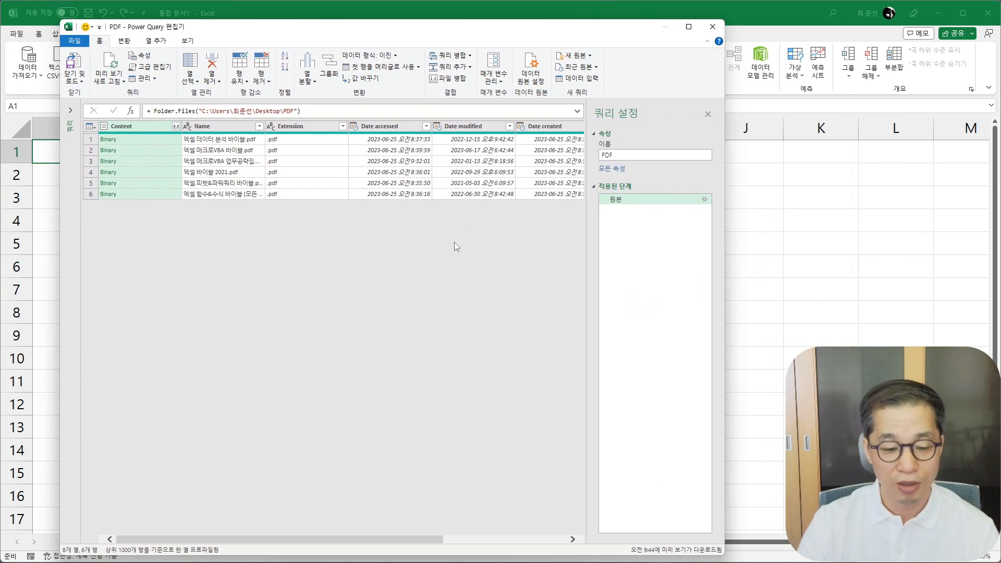
key("ctrl+plus")
key("ctrl+plus")
key("ctrl+plus")
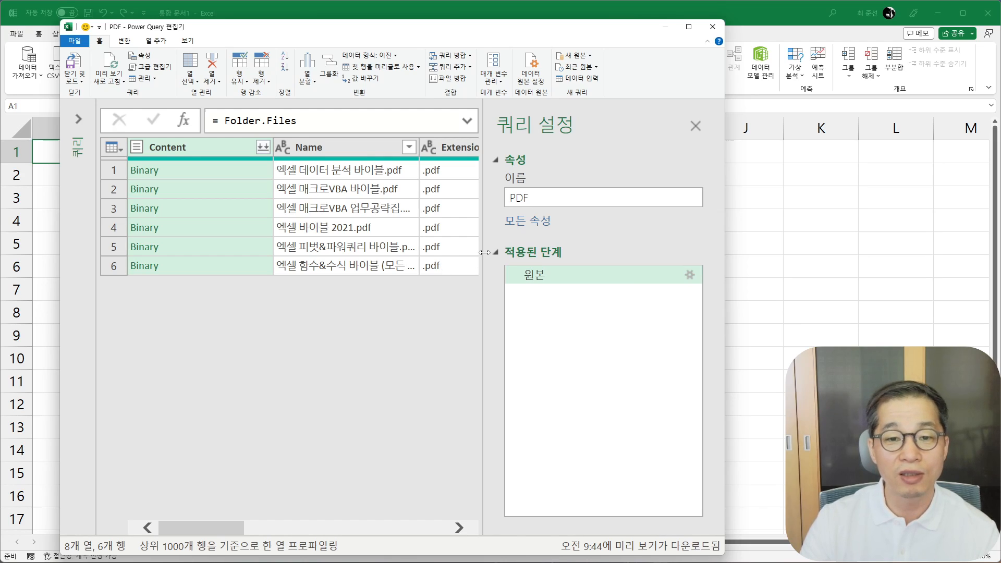
left_click_drag(482, 252, 622, 253)
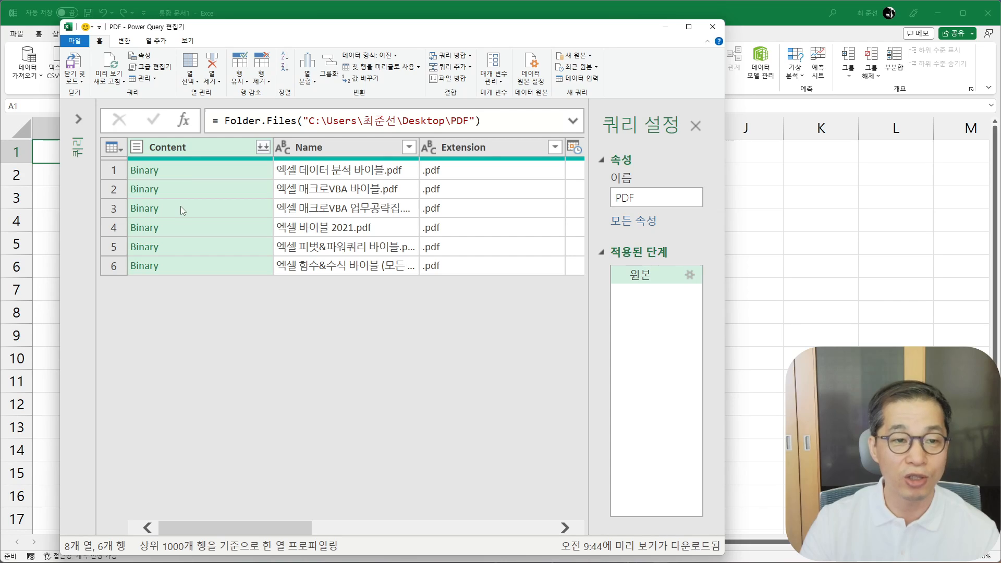
- Preview the first file's binary content and remove all query columns other than Content and Name
left_click(205, 170)
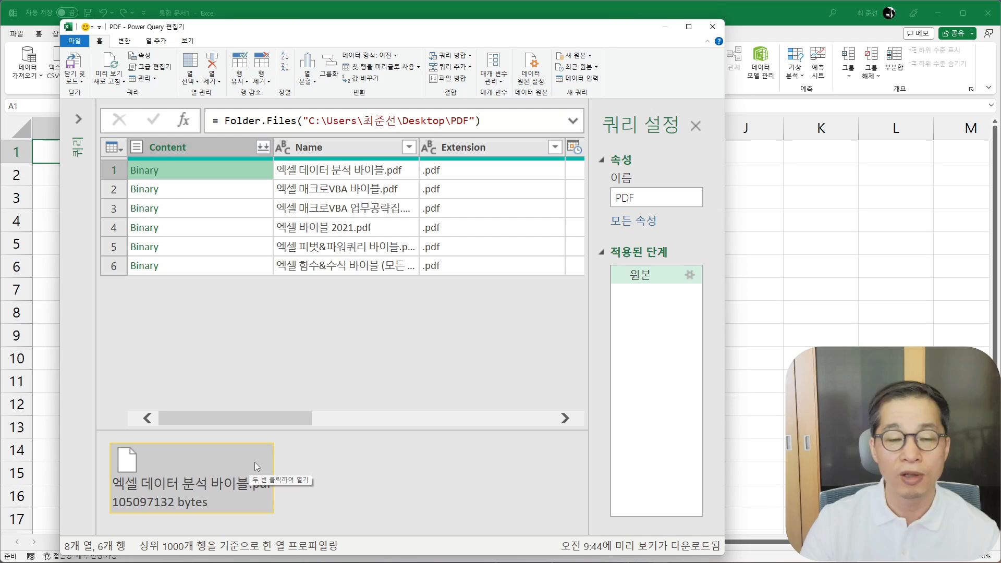
left_click(337, 150)
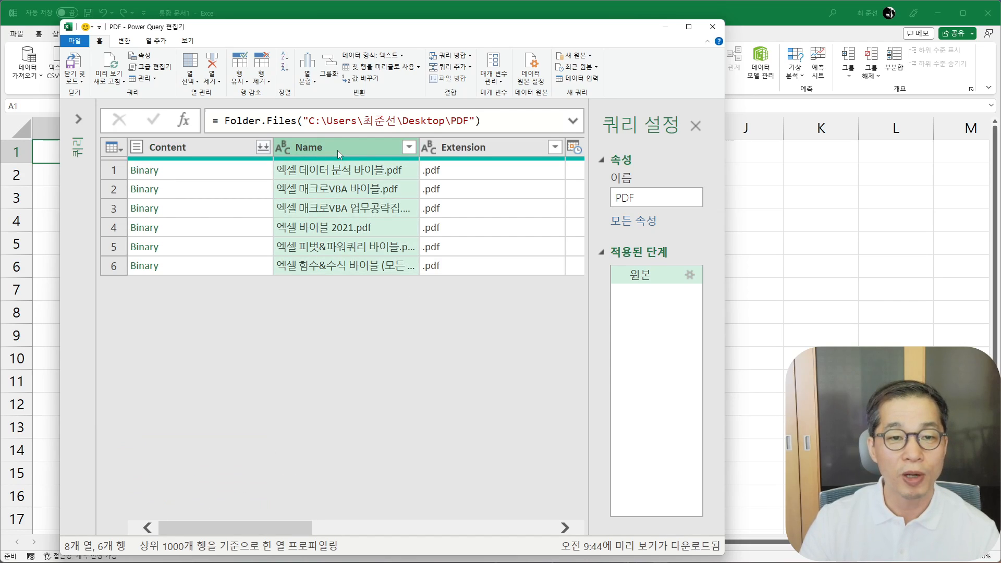
left_click(199, 150)
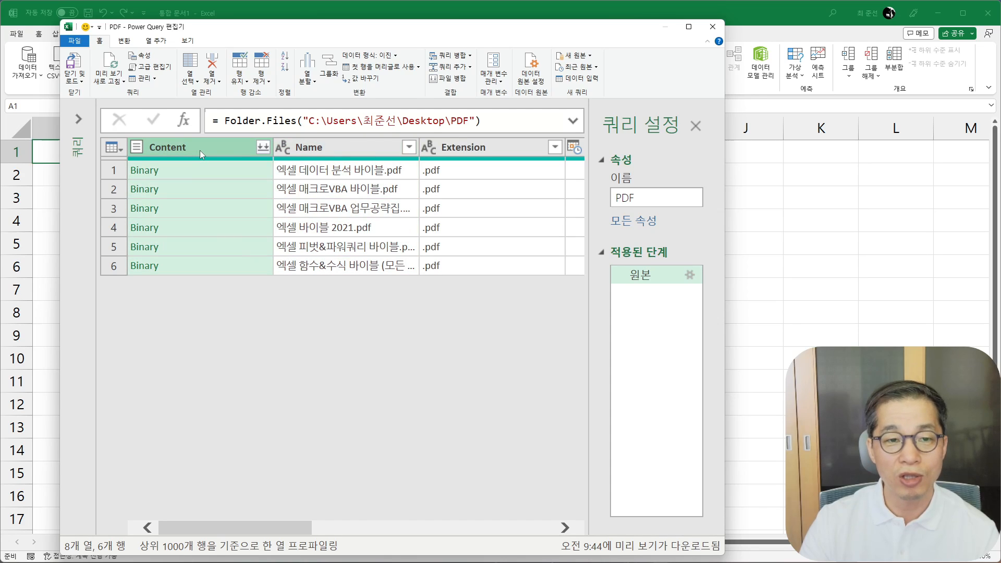
left_click(312, 149, "ctrl")
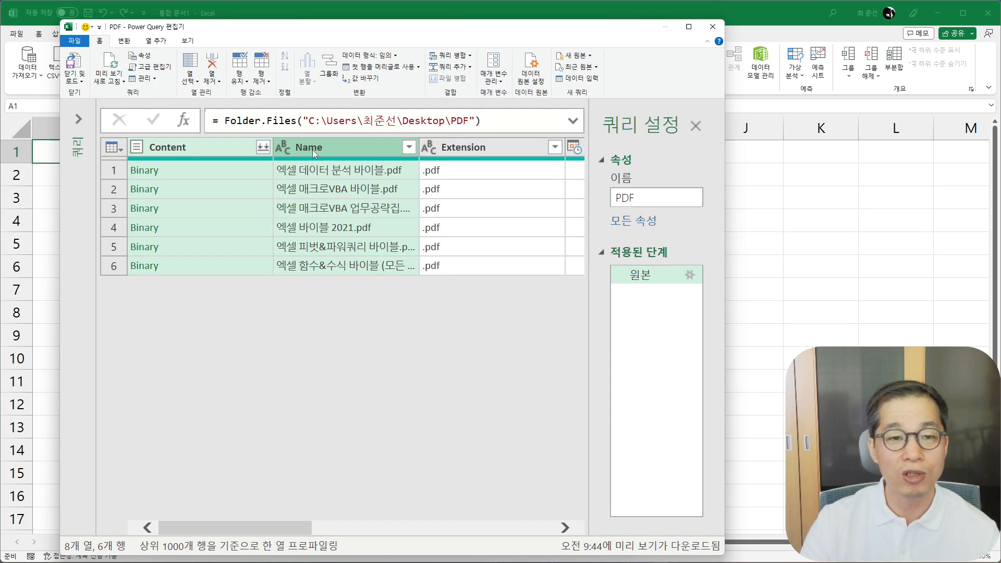
right_click(311, 149)
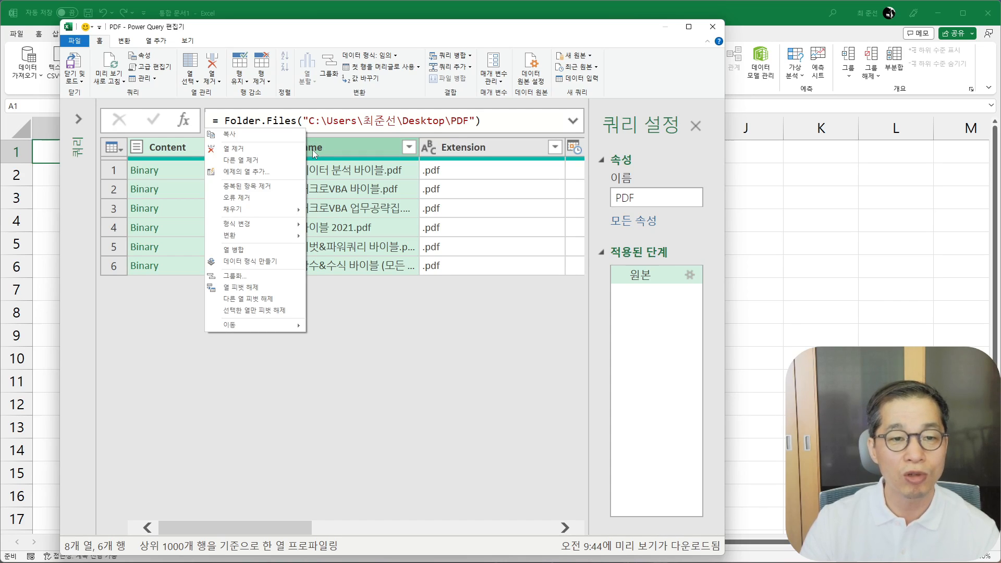
left_click(285, 165)
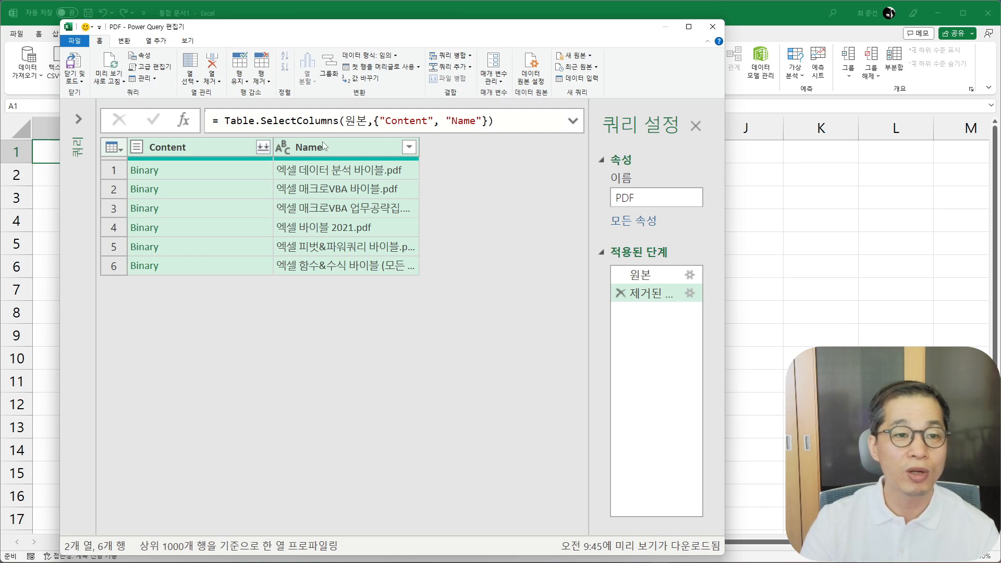
- Start a custom column in the query and name it 페이지수
left_click(151, 42)
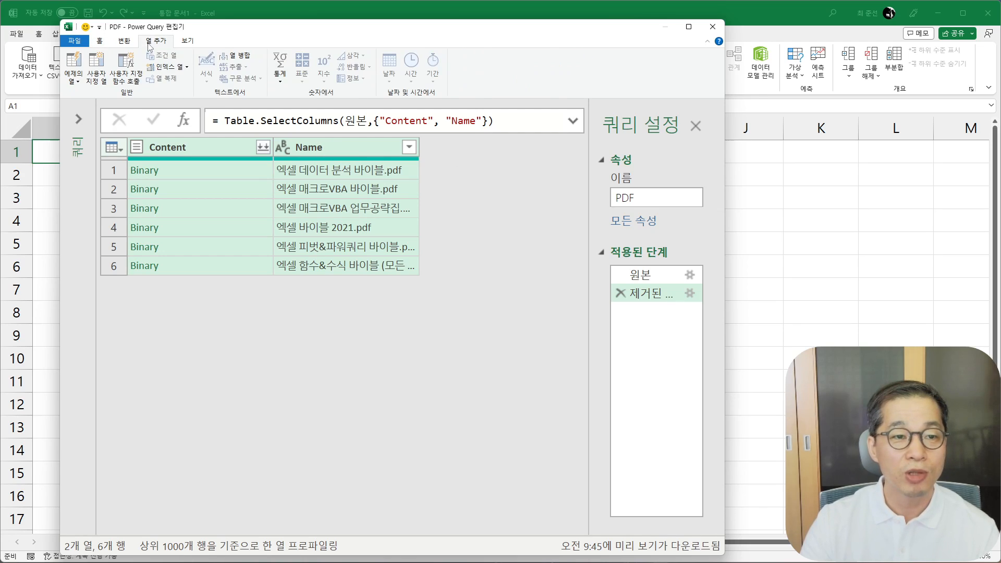
left_click(96, 67)
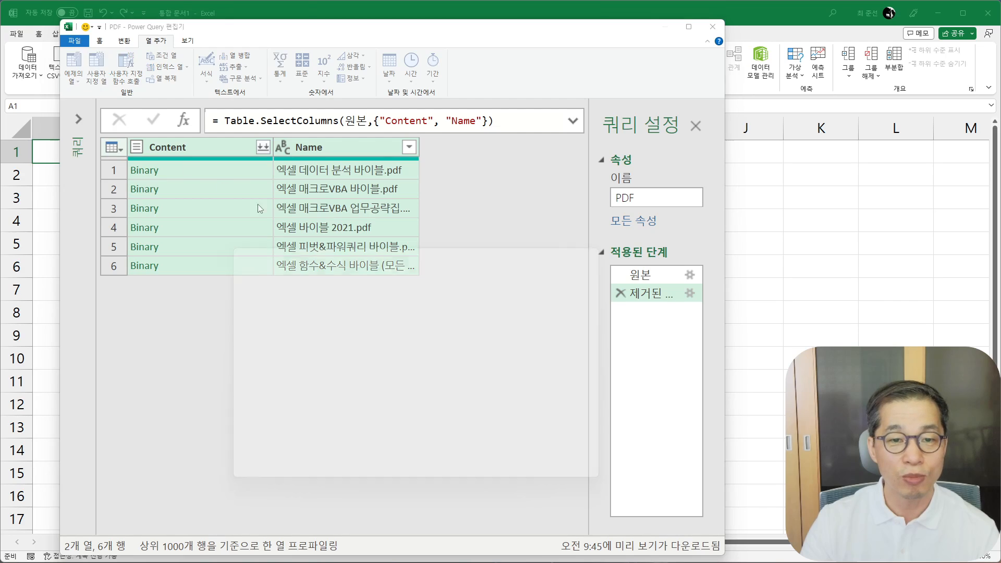
triple_click(309, 310)
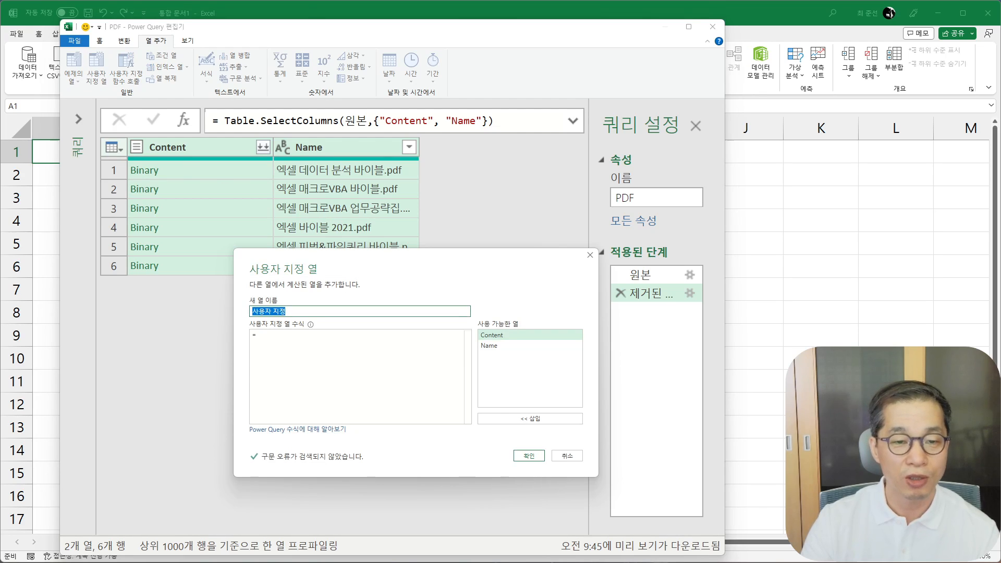
type("vpdl")
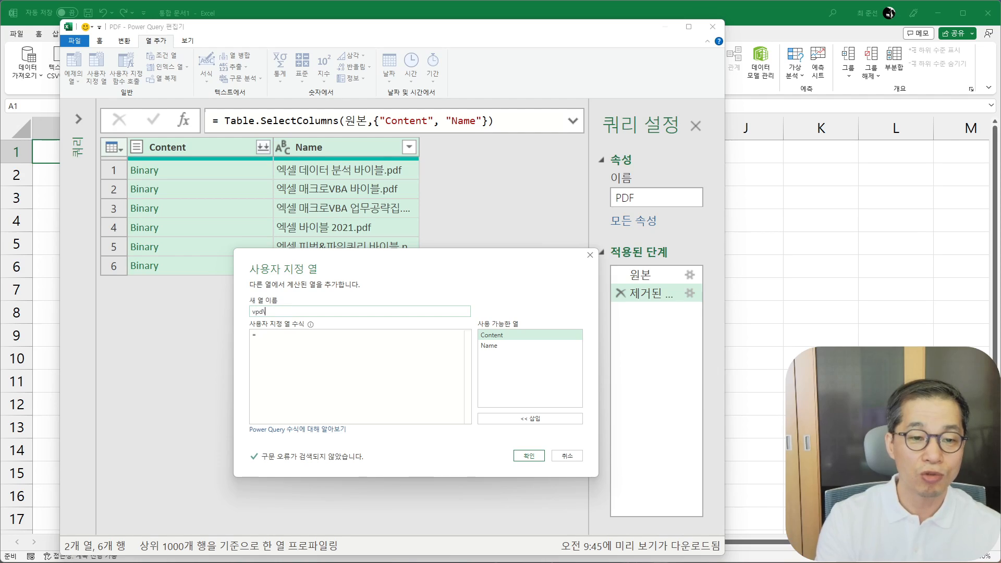
type("페이지수")
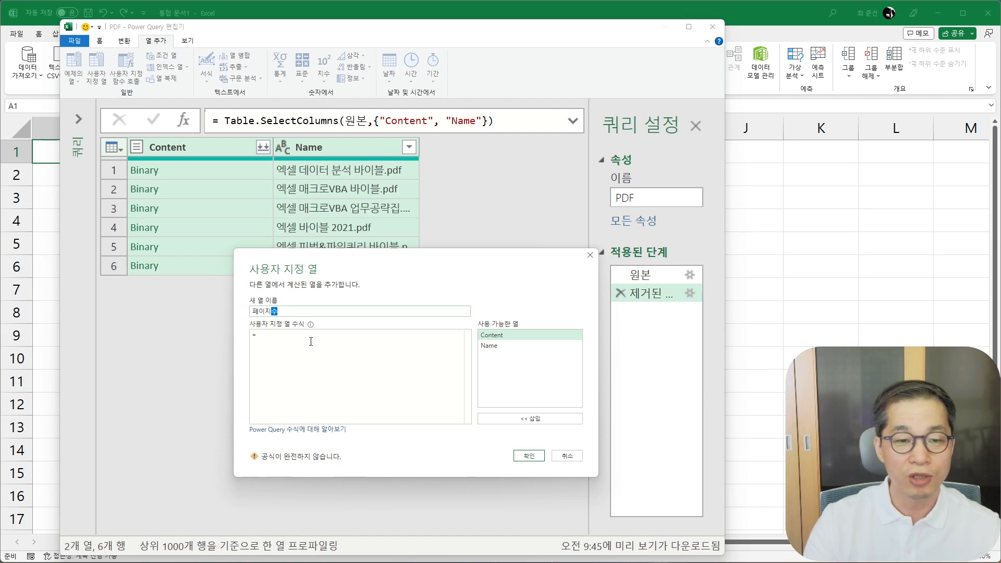
- Define the custom column's formula as Pdf.Tables([Content]) and add the column to the query
left_click(330, 362)
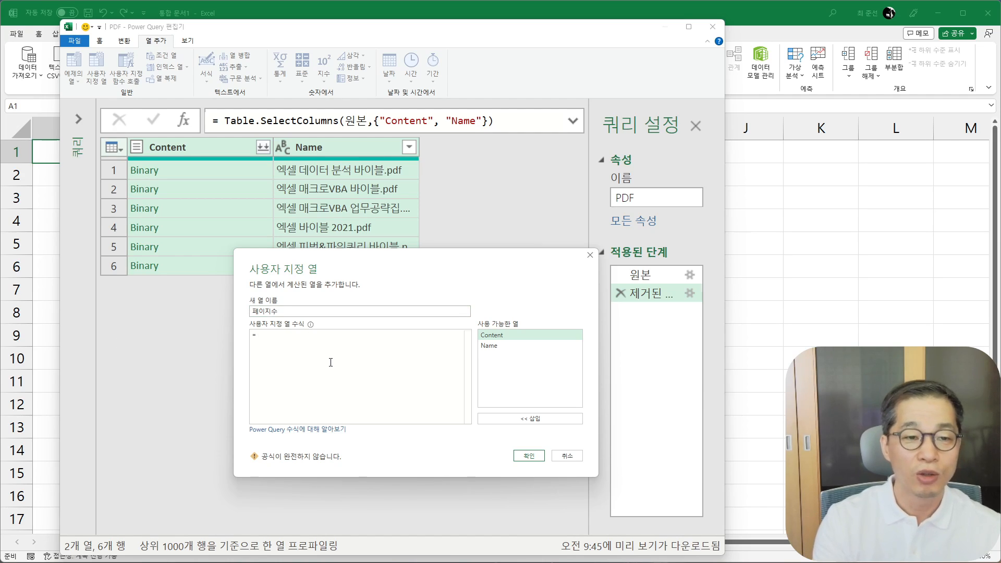
type("pdf")
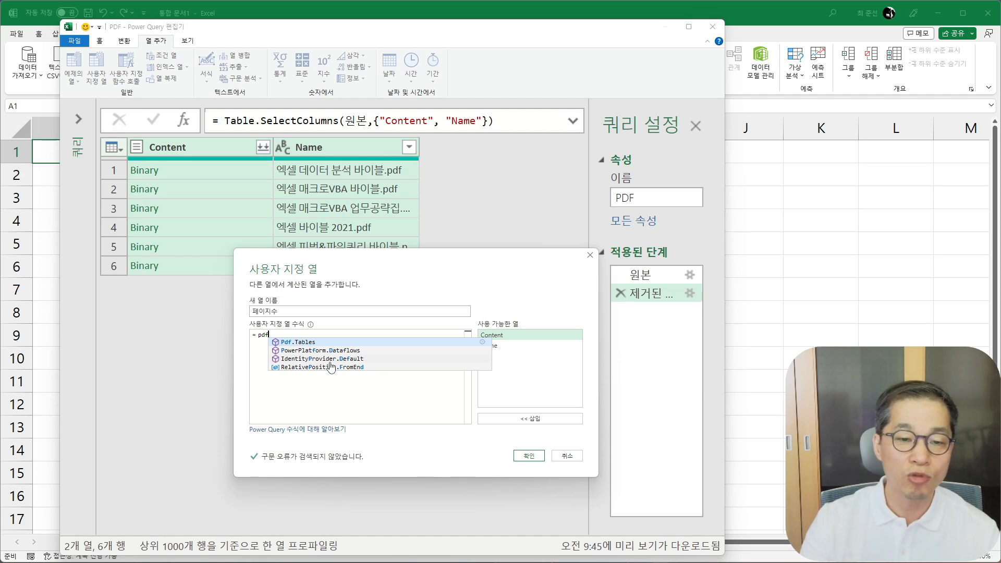
left_click(314, 342)
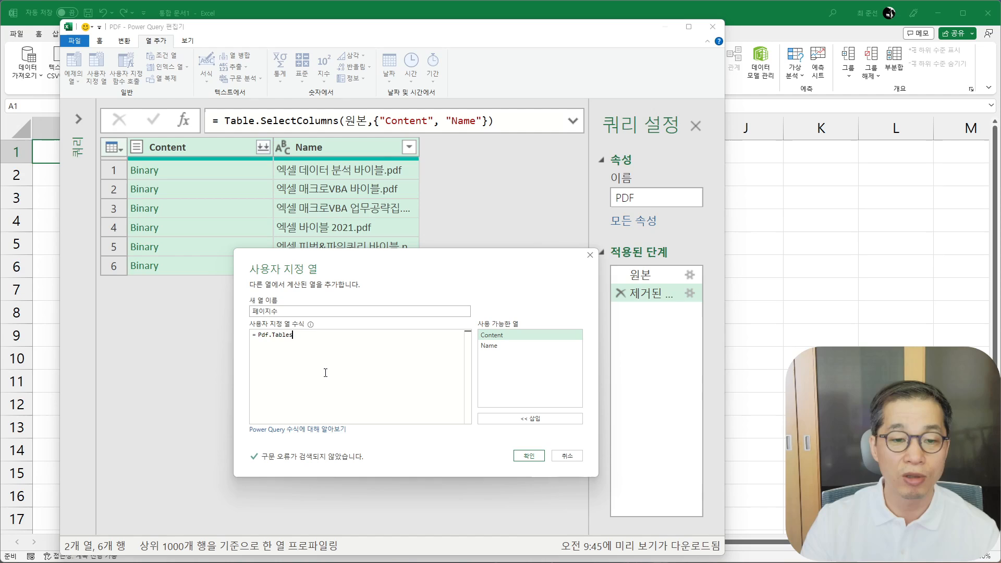
type("(")
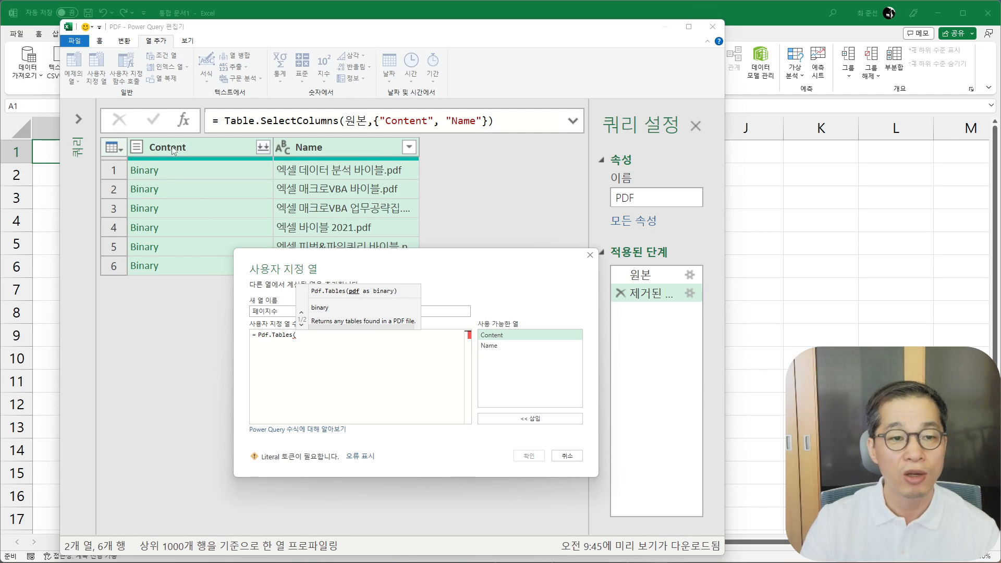
double_click(510, 337)
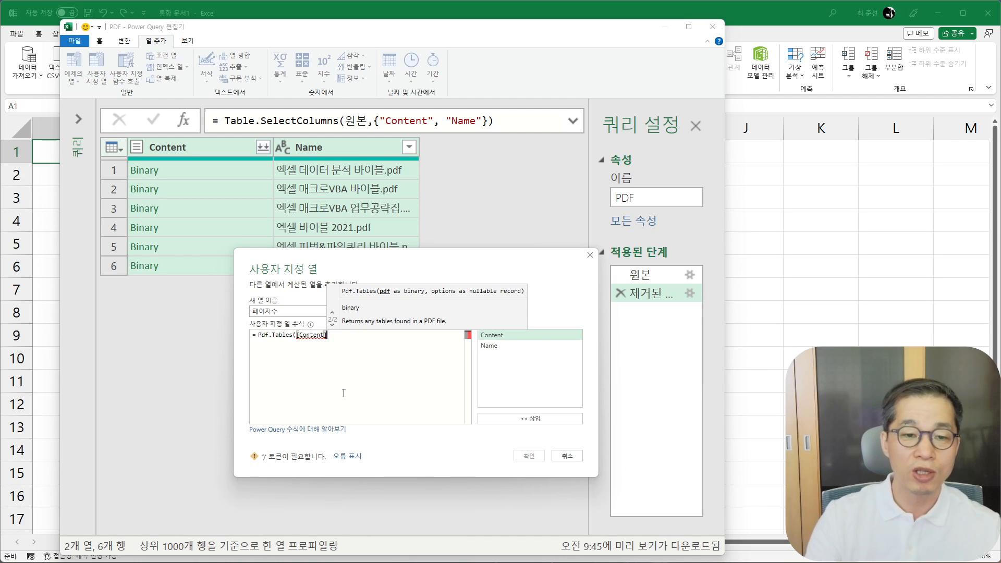
type(")")
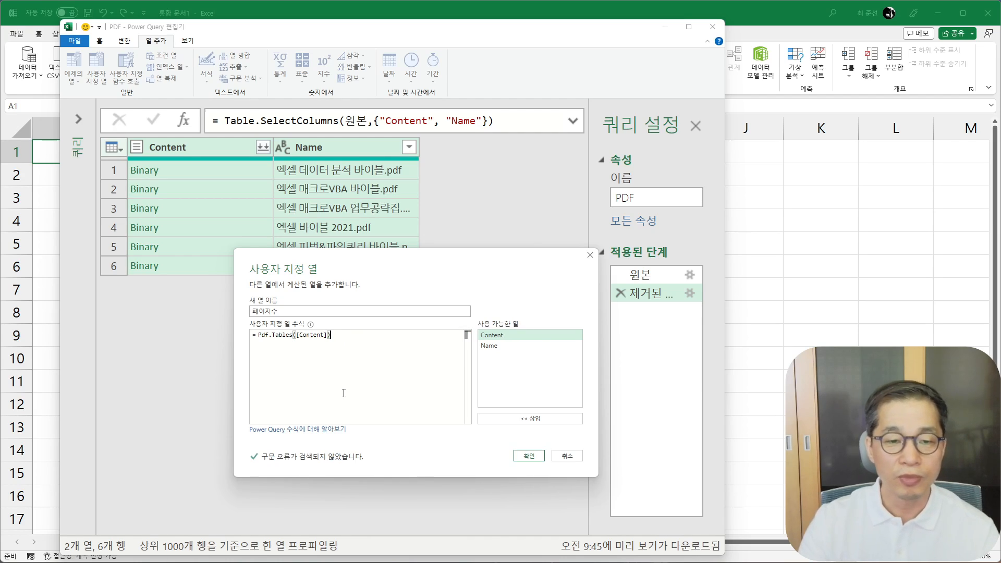
left_click(520, 457)
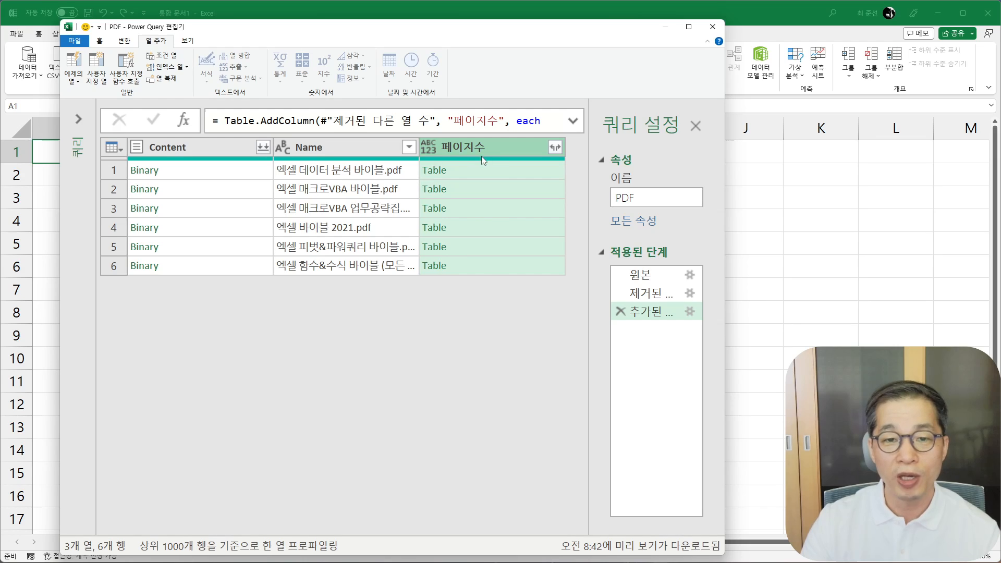
- Preview the table extracted from the first PDF in the 페이지수 column and enlarge the preview area
left_click(486, 172)
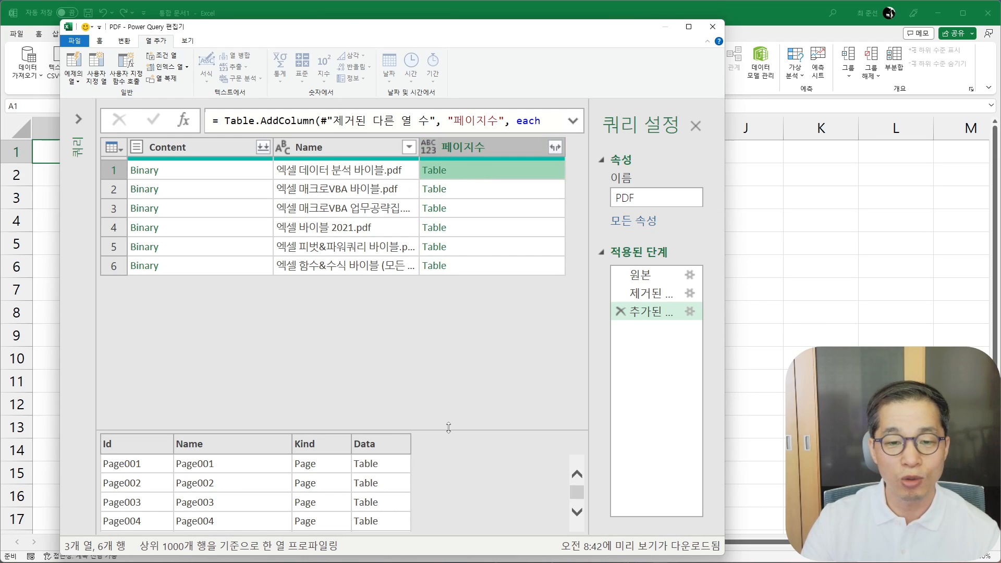
left_click_drag(448, 428, 448, 307)
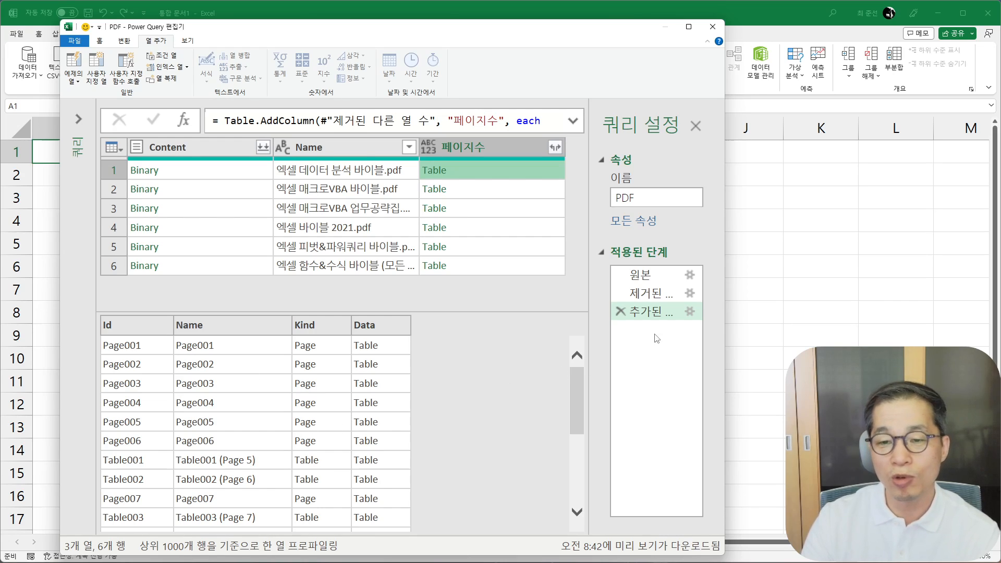
- Reopen the 페이지수 custom column's formula and put Table.SelectRows( on its own line before Pdf.Tables([Content])
left_click(691, 312)
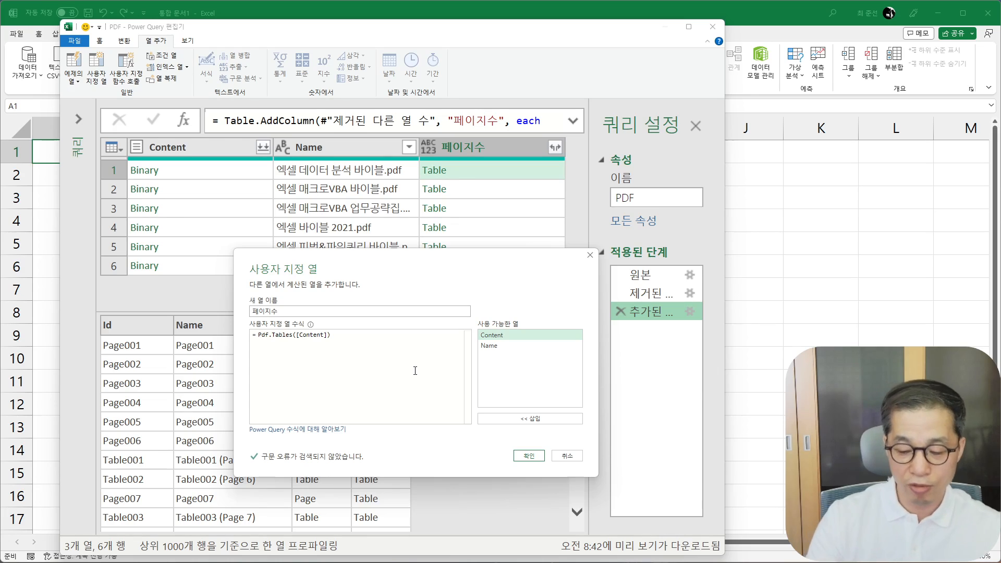
key("Return")
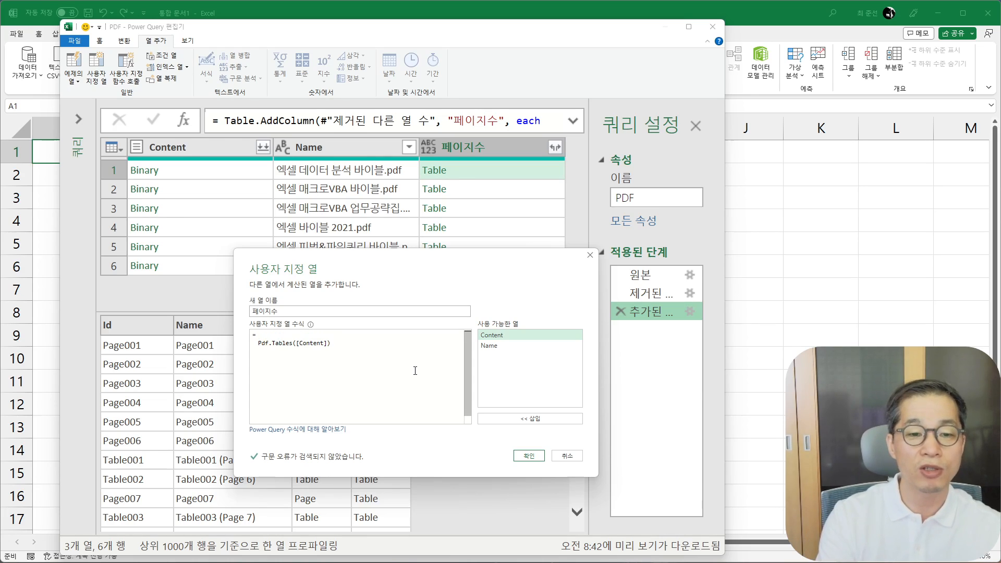
type("Tab")
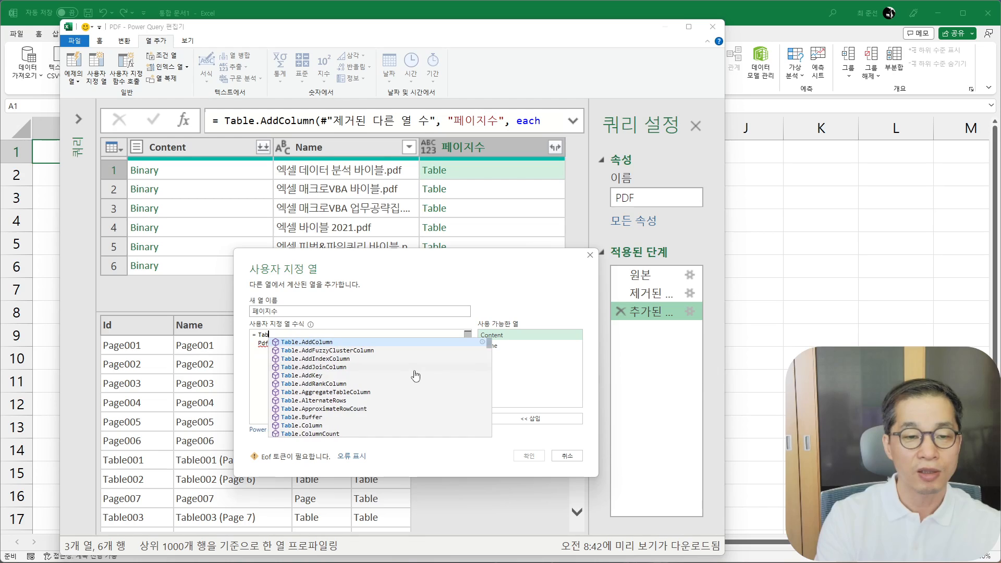
type("le")
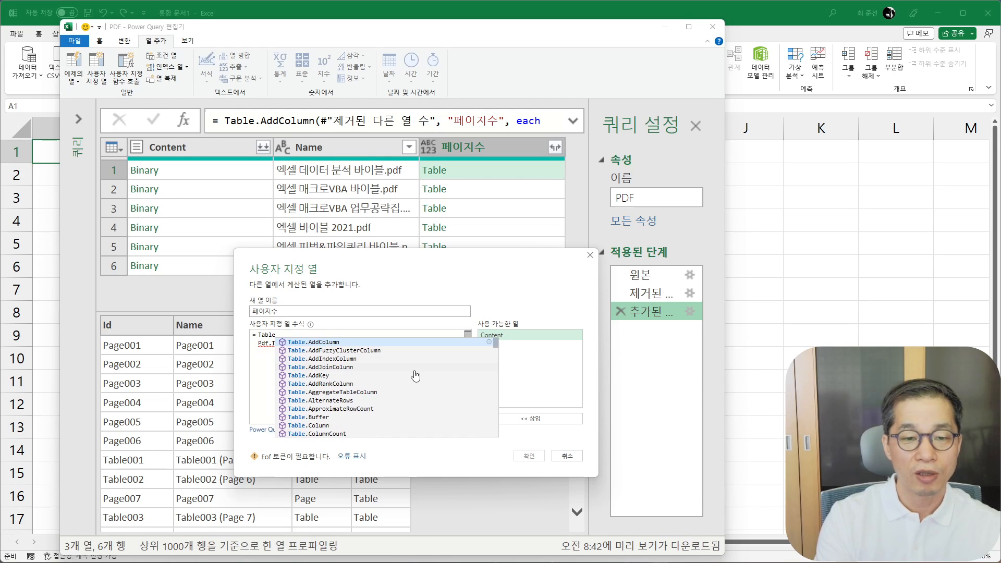
type(".Se")
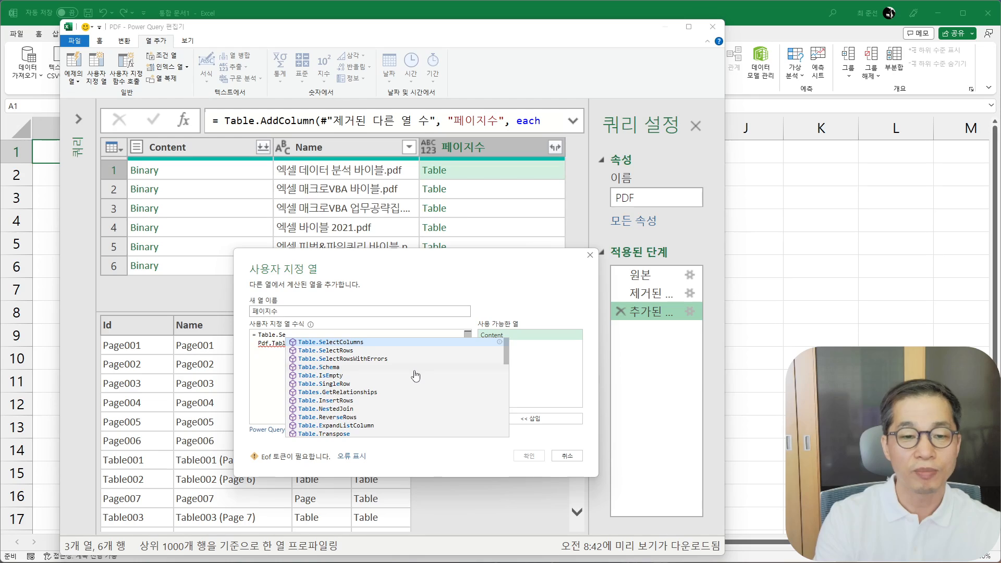
left_click(341, 343)
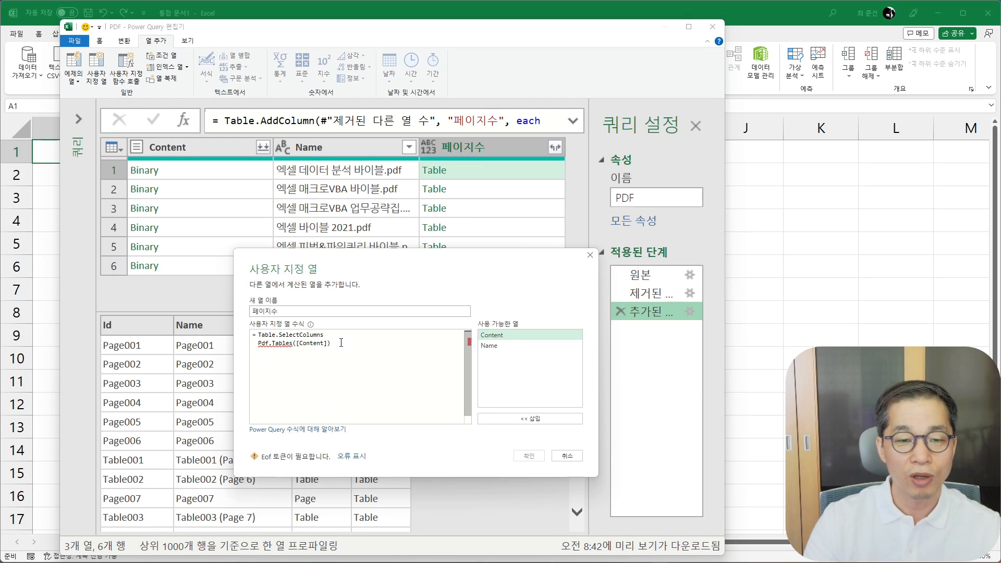
key("BackSpace")
key("BackSpace")
key("BackSpace")
key("BackSpace")
key("BackSpace")
key("BackSpace")
key("BackSpace")
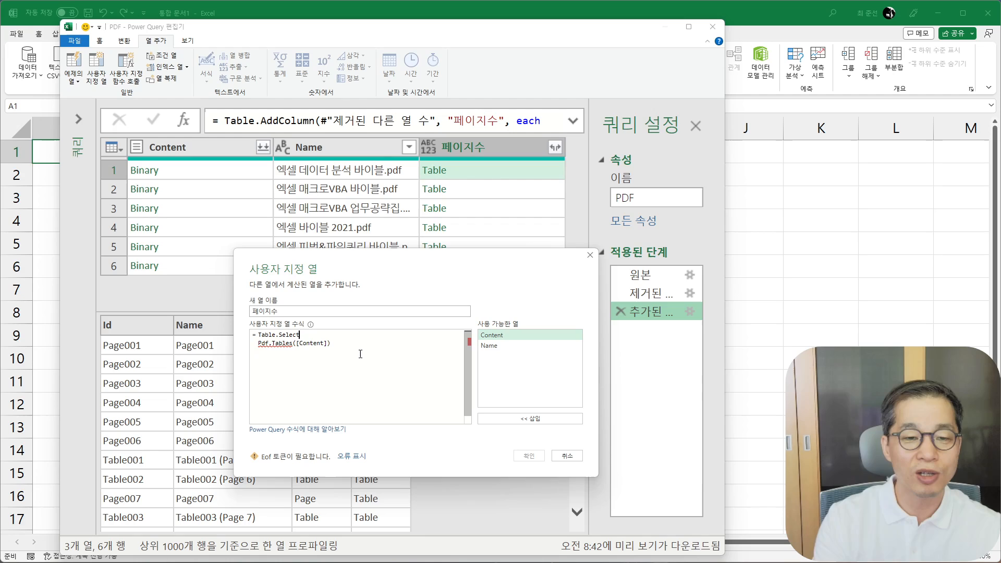
type("Rows(")
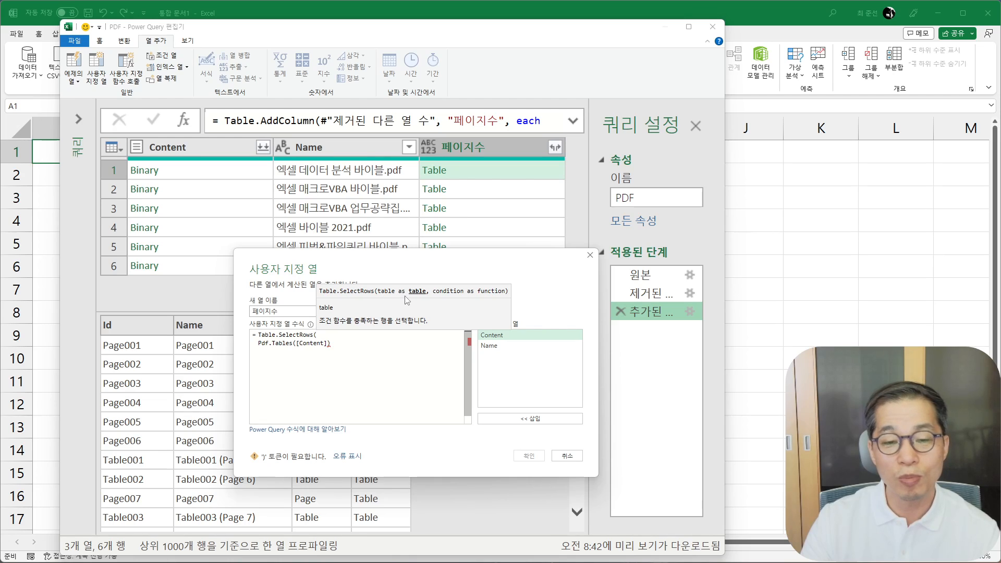
- Complete the Table.SelectRows formula with the condition (t)=>t[Kind] = "Page" after Pdf.Tables([Content]) and apply it
left_click(359, 341)
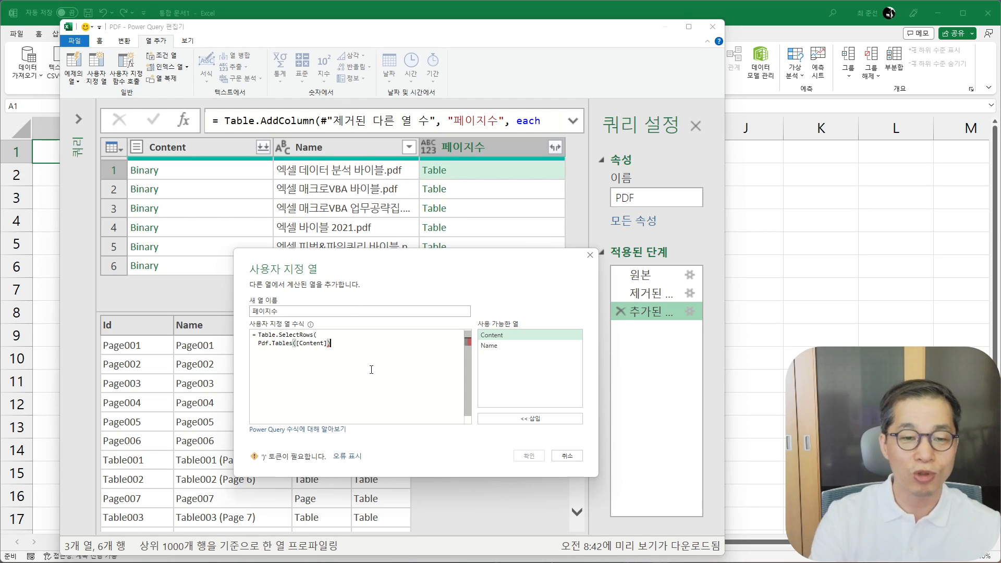
type(",")
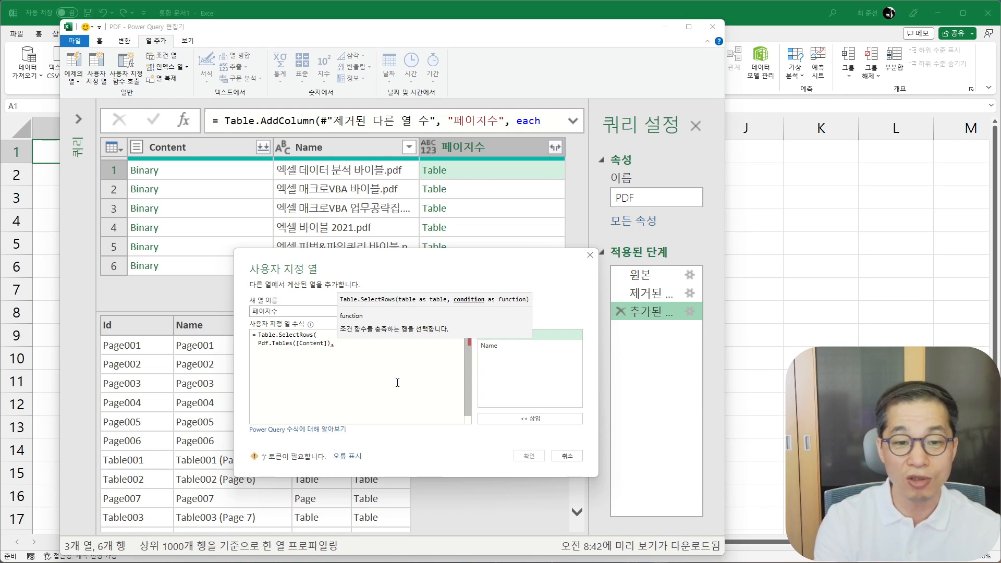
type("(t")
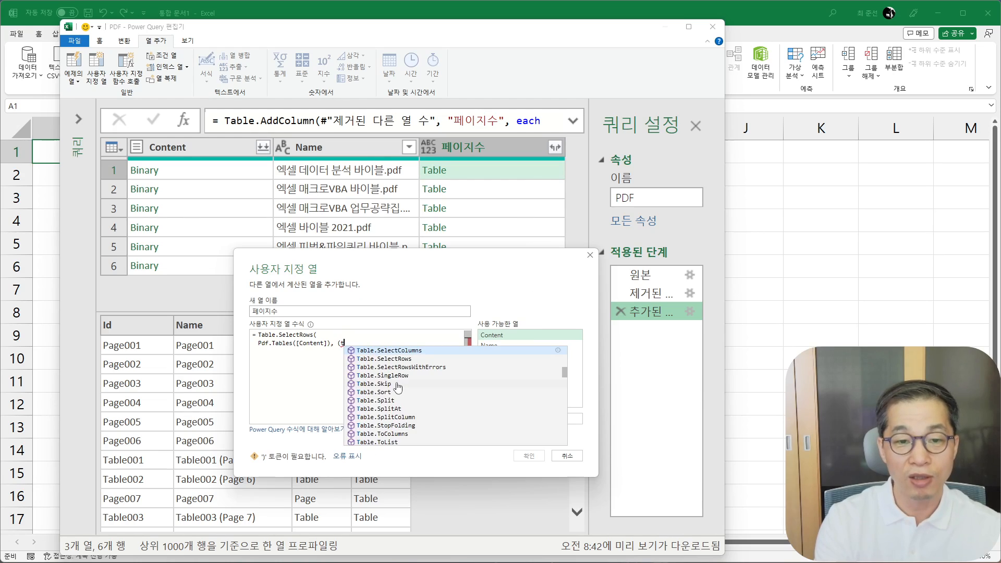
type(")=>")
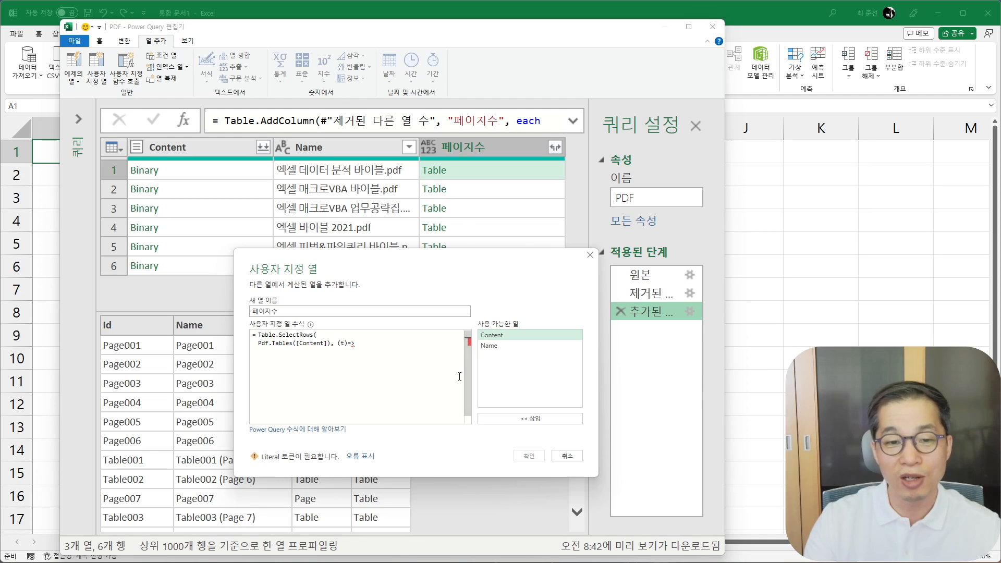
type("t[")
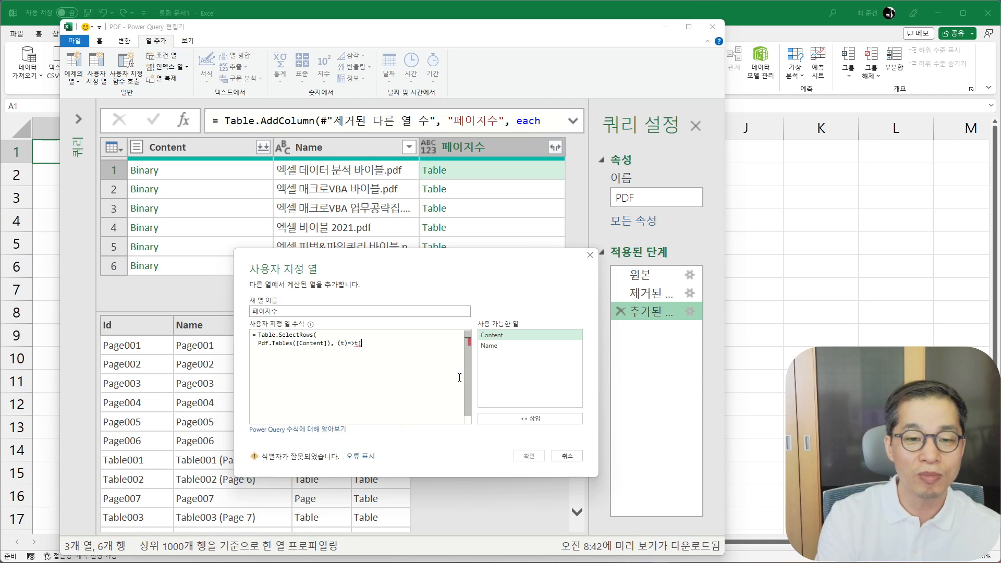
type("Kind")
type("=")
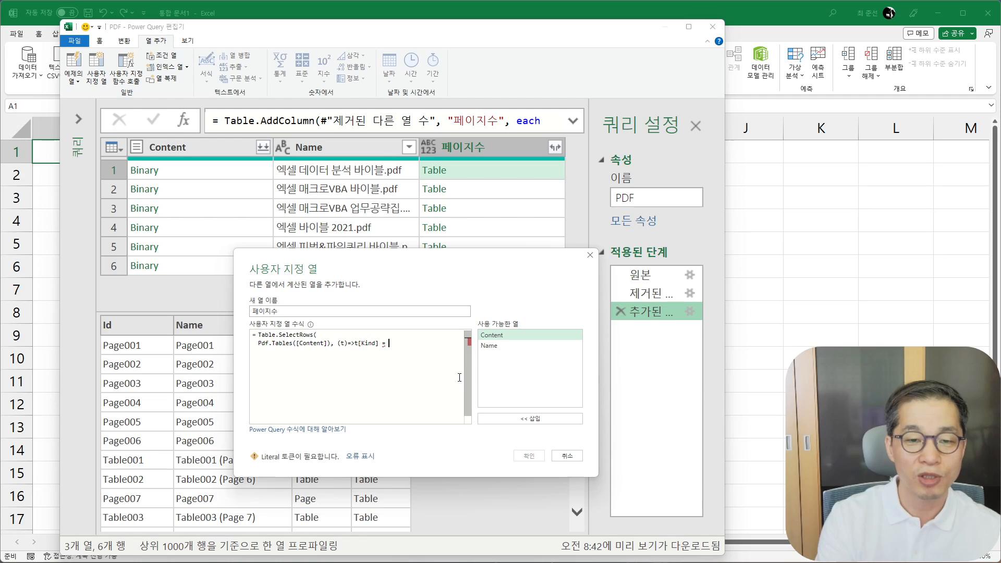
type(" \"Page\"")
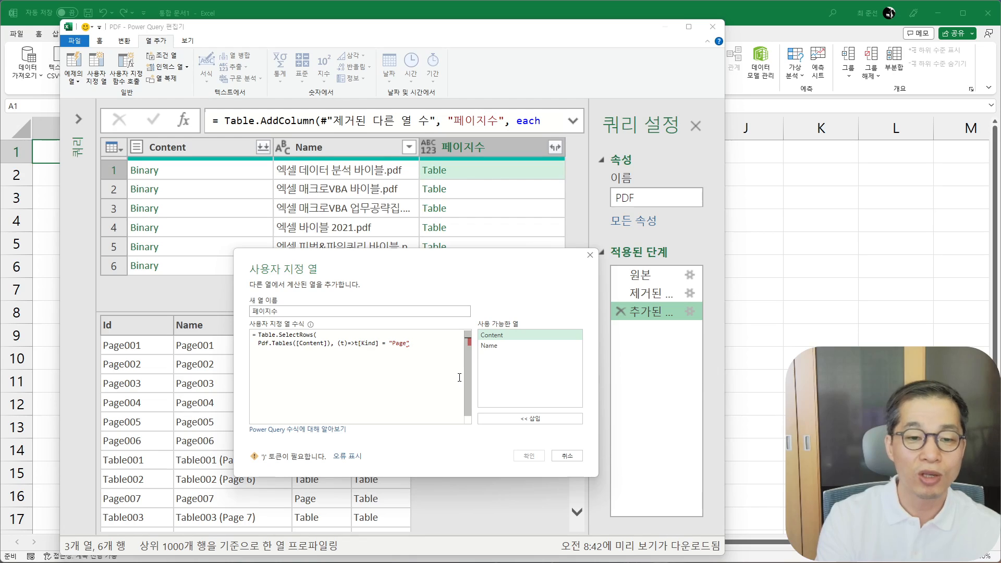
type(")")
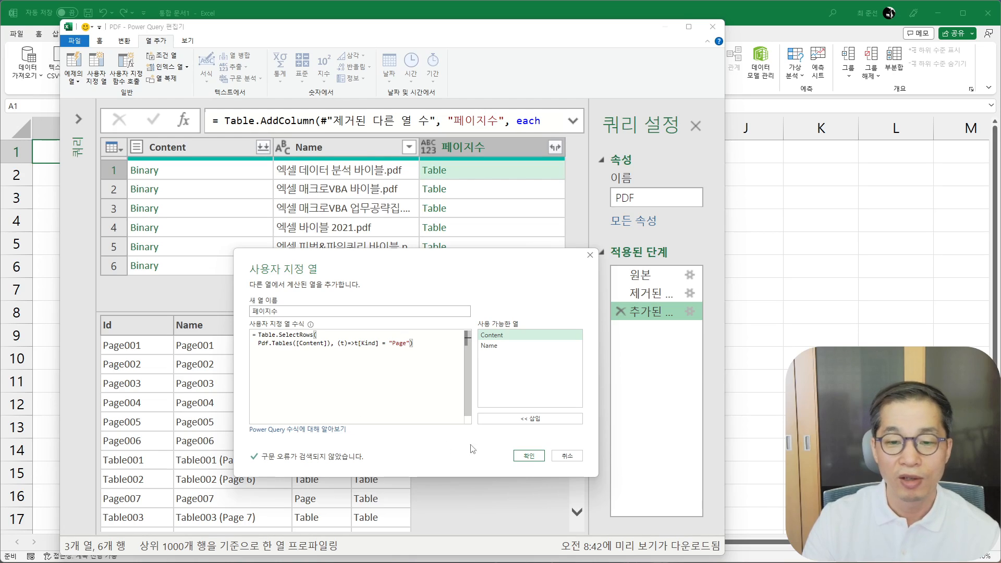
left_click(529, 456)
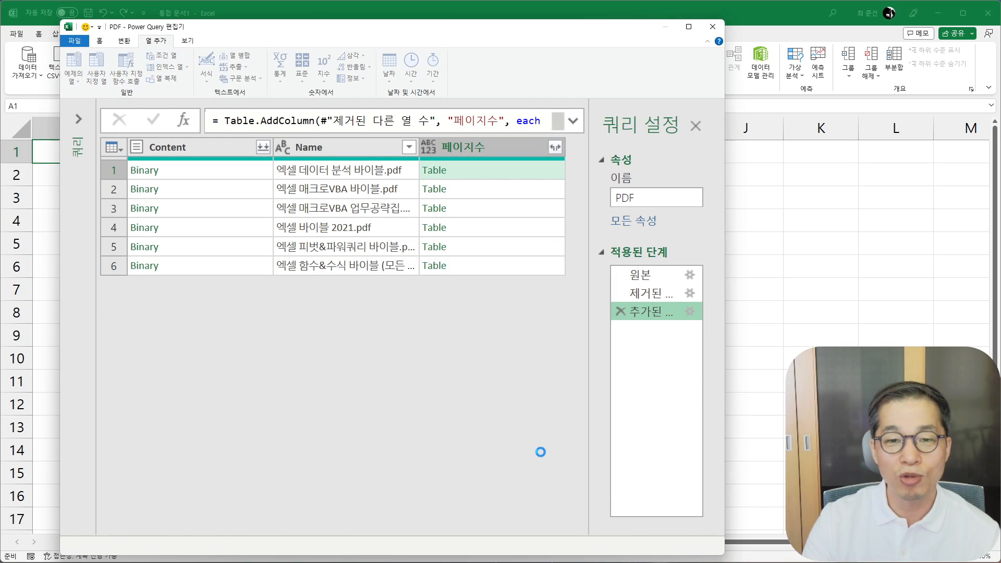
- Preview the filtered tables of the first and second PDF files and look through the second file's page rows
left_click(470, 174)
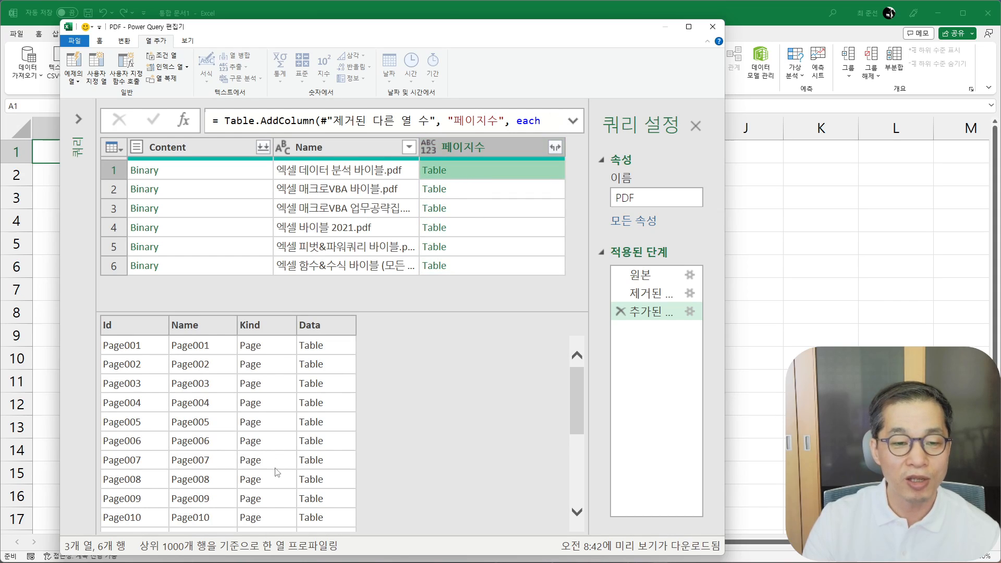
left_click(507, 191)
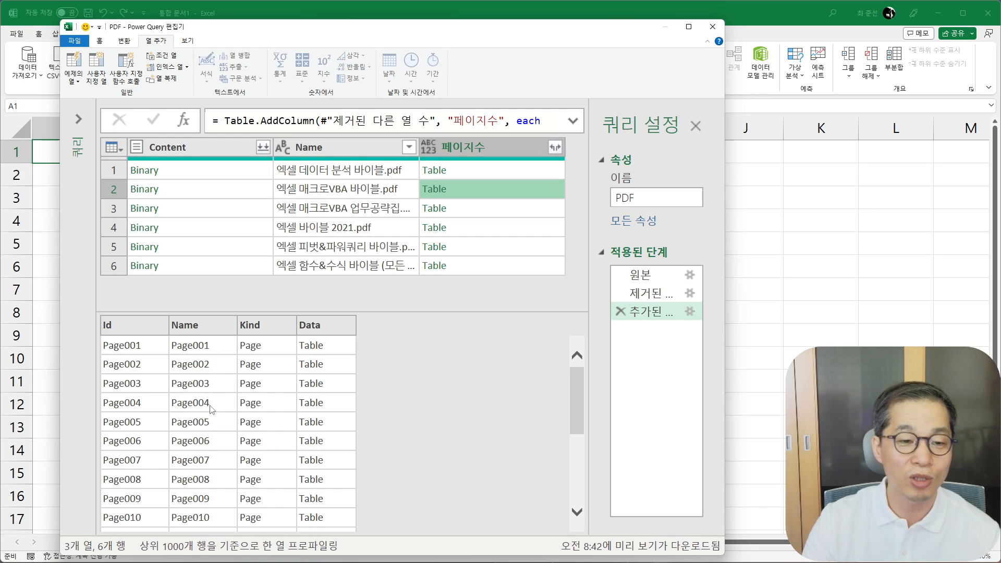
scroll(209, 409, "down", 4)
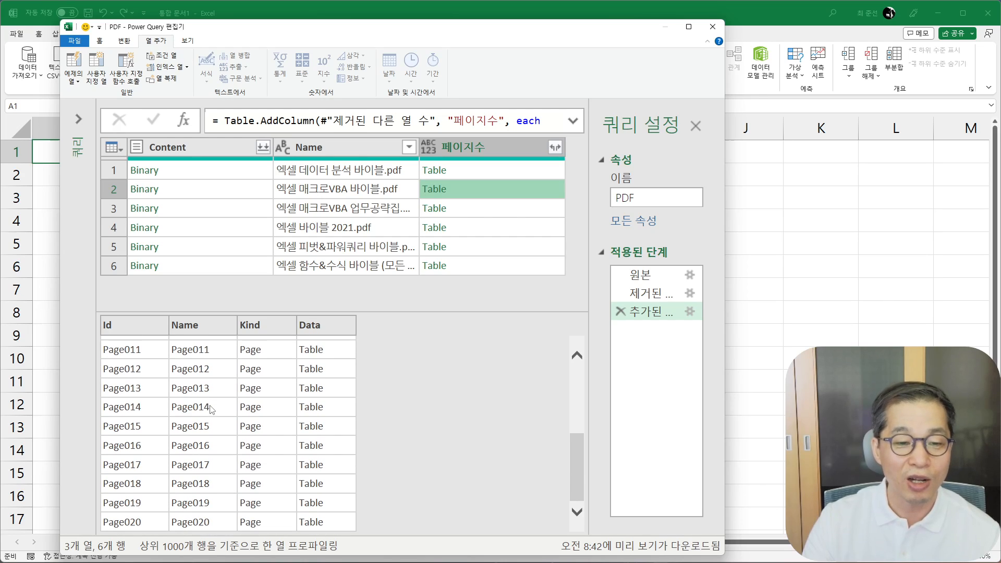
scroll(332, 387, "up", 3)
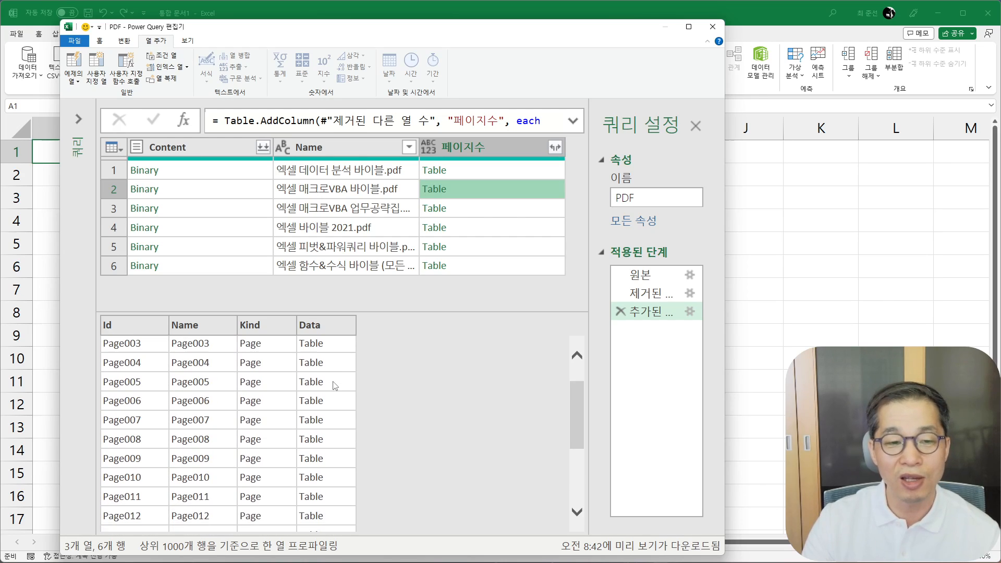
scroll(333, 385, "up", 1)
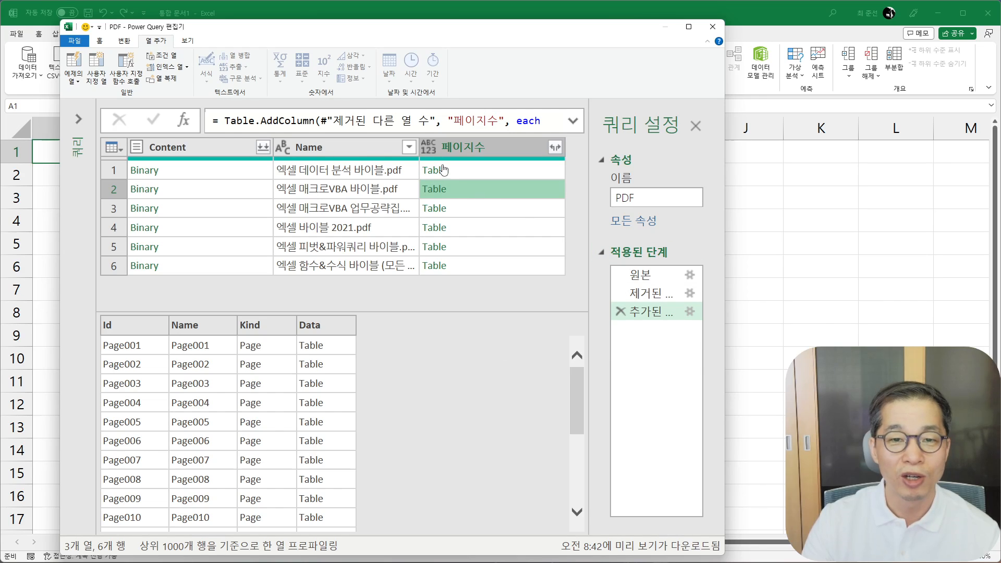
- Wrap the 페이지수 column's whole Table.SelectRows formula in Table.RowCount( ) and apply it
left_click(691, 311)
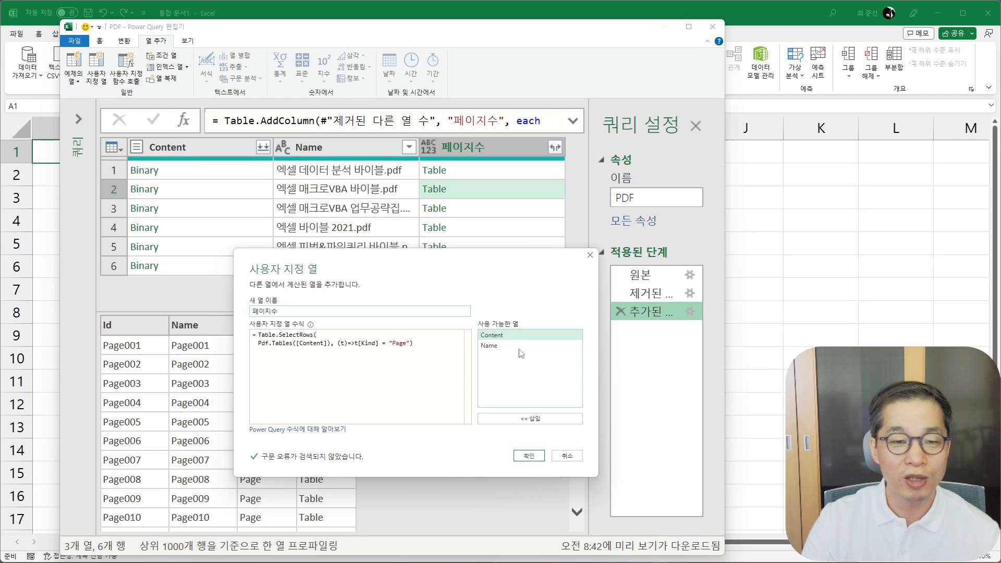
left_click(259, 335)
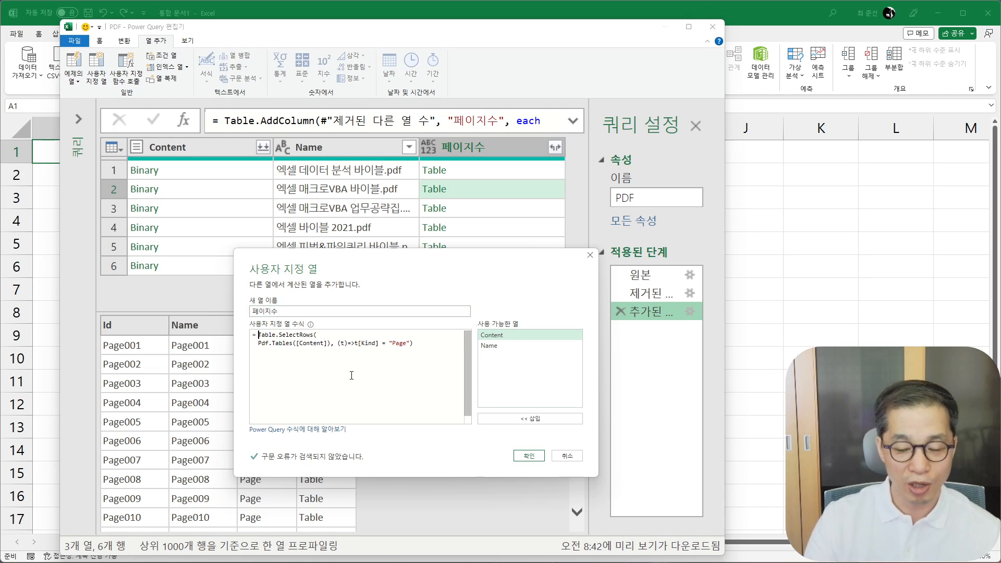
key("Return")
key("Left")
type("T")
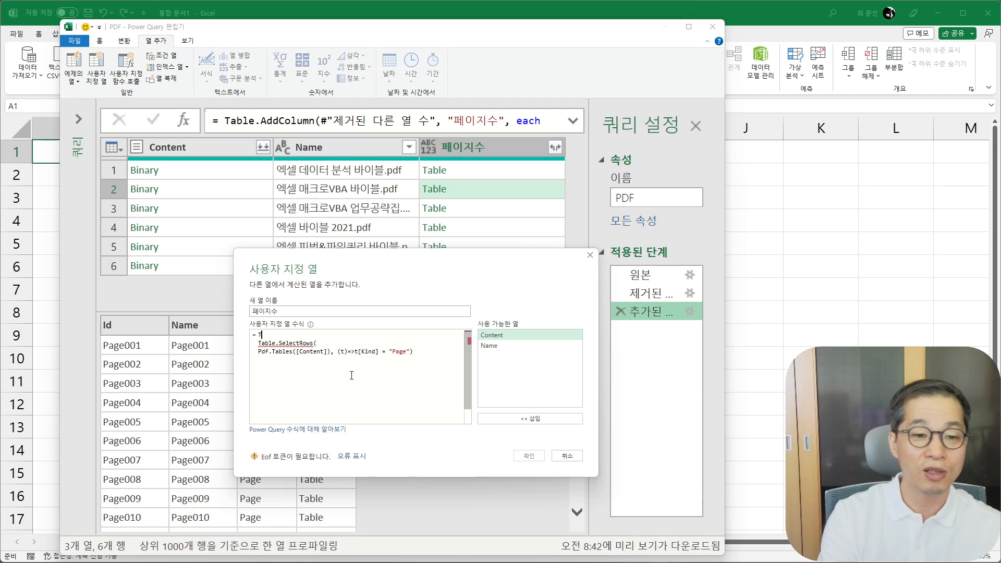
type("able.")
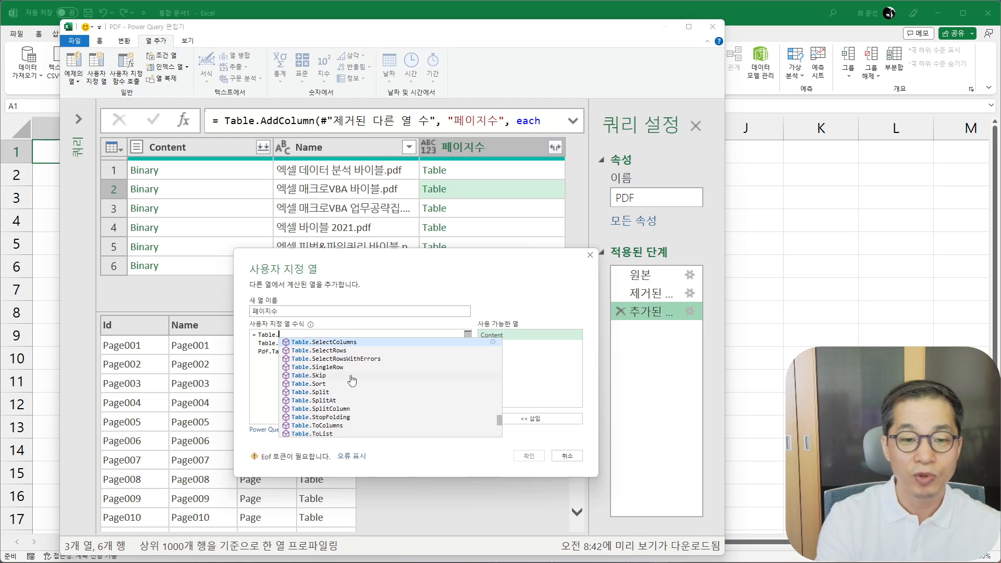
type("row")
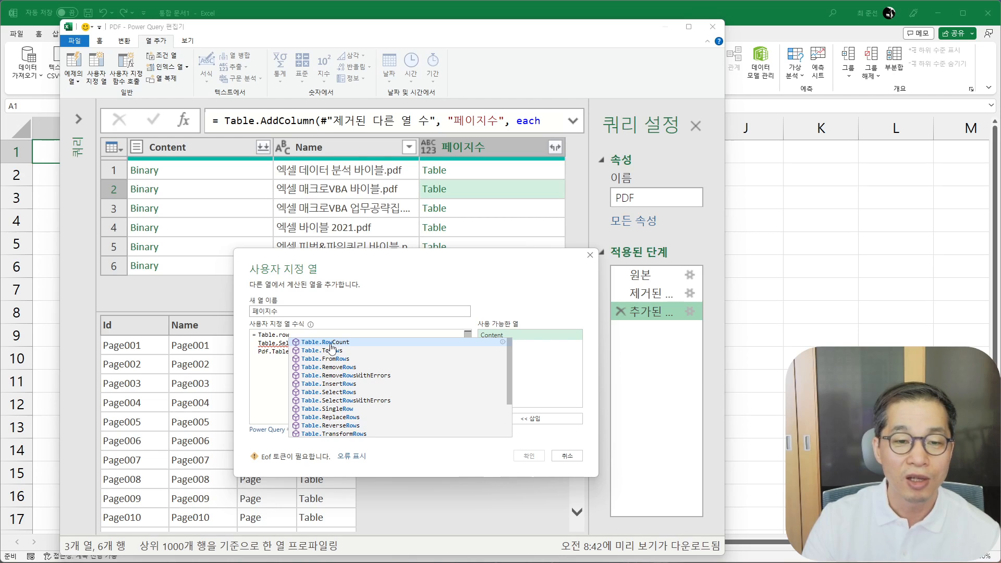
left_click(331, 345)
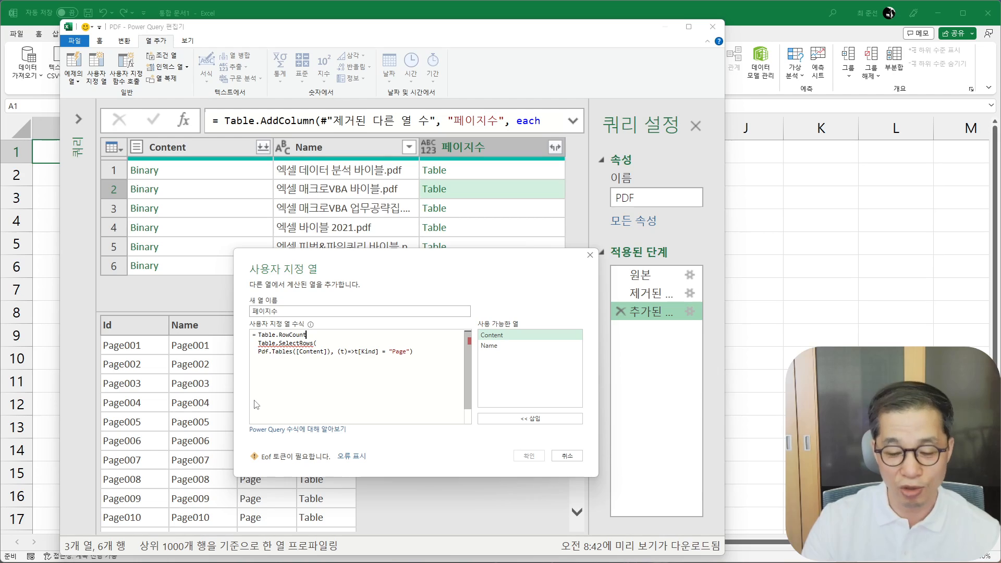
type("(t")
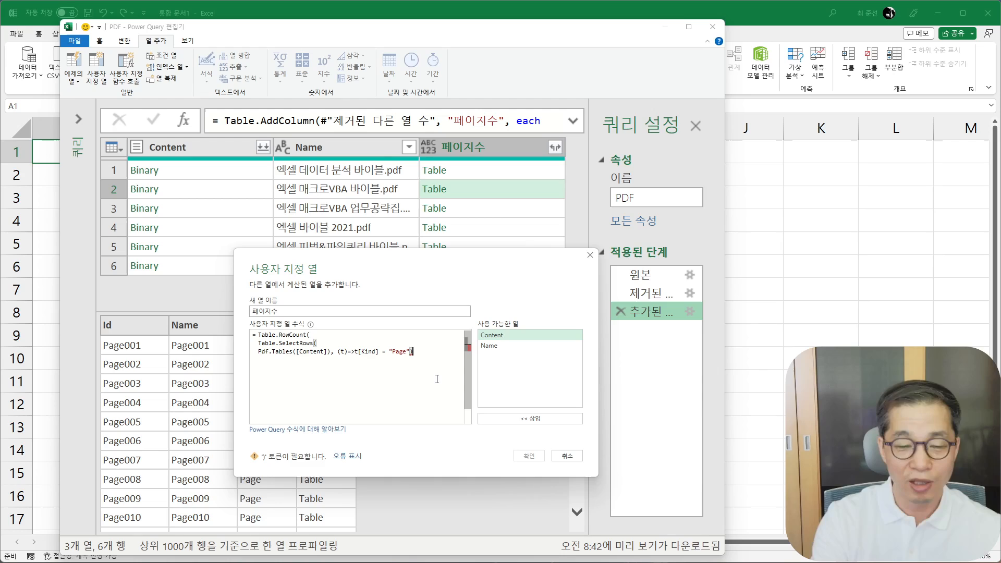
type(")")
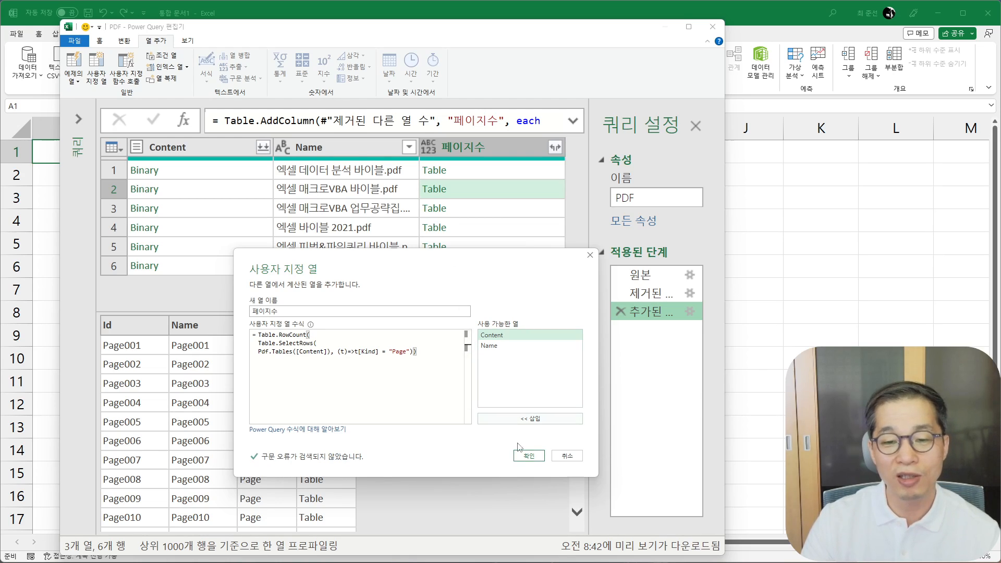
left_click(529, 458)
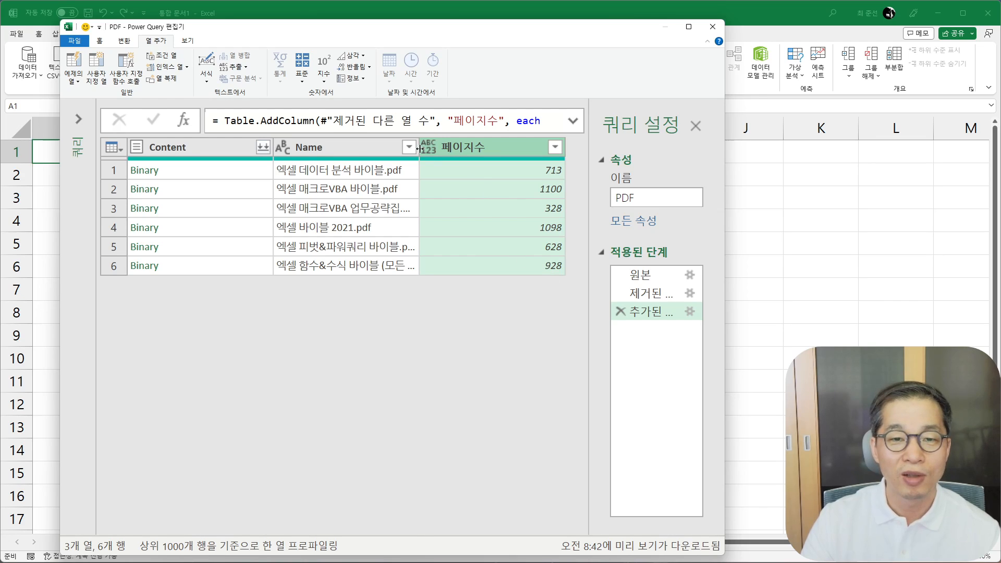
- Widen the Name column slightly and check the file names in the third and second rows
left_click_drag(420, 147, 434, 147)
left_click(365, 209)
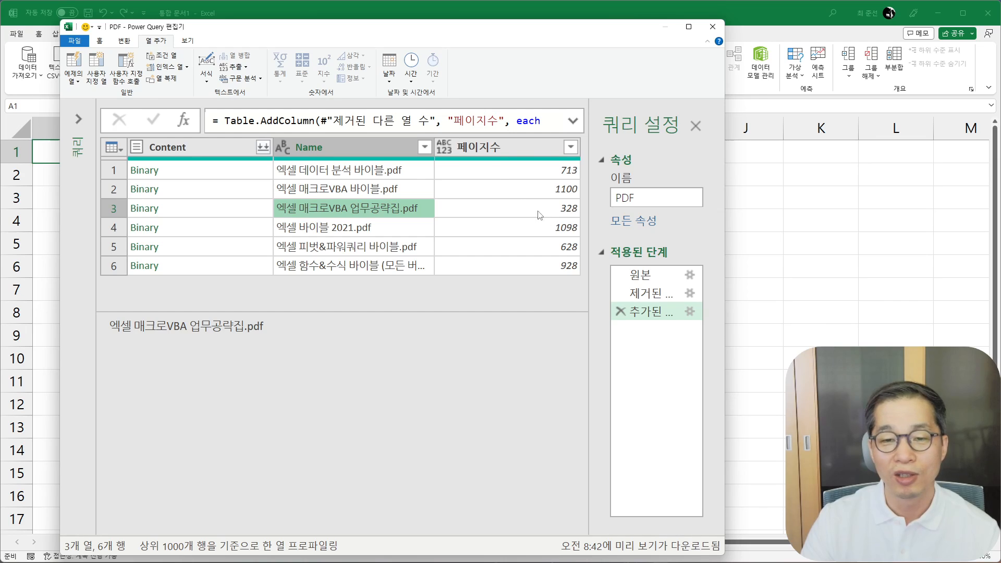
left_click(392, 190)
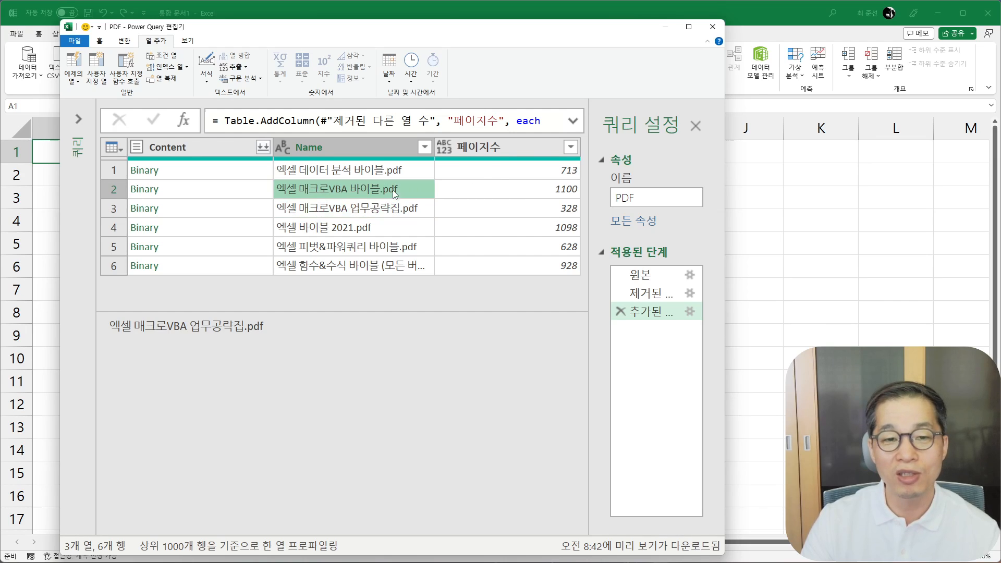
- Examine the PDF file names in the Name column row by row alongside their 페이지수 values
left_click(390, 232)
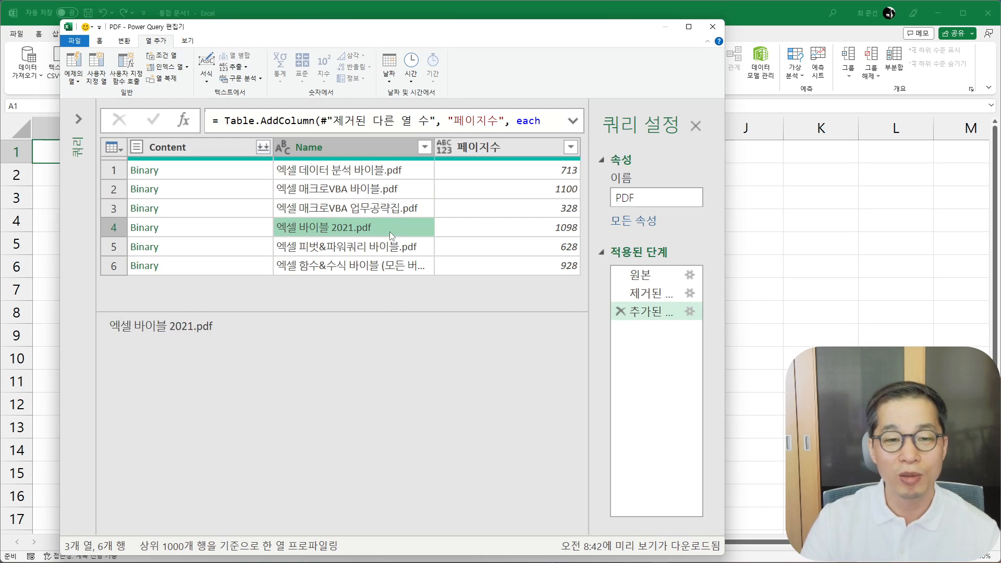
left_click(391, 194)
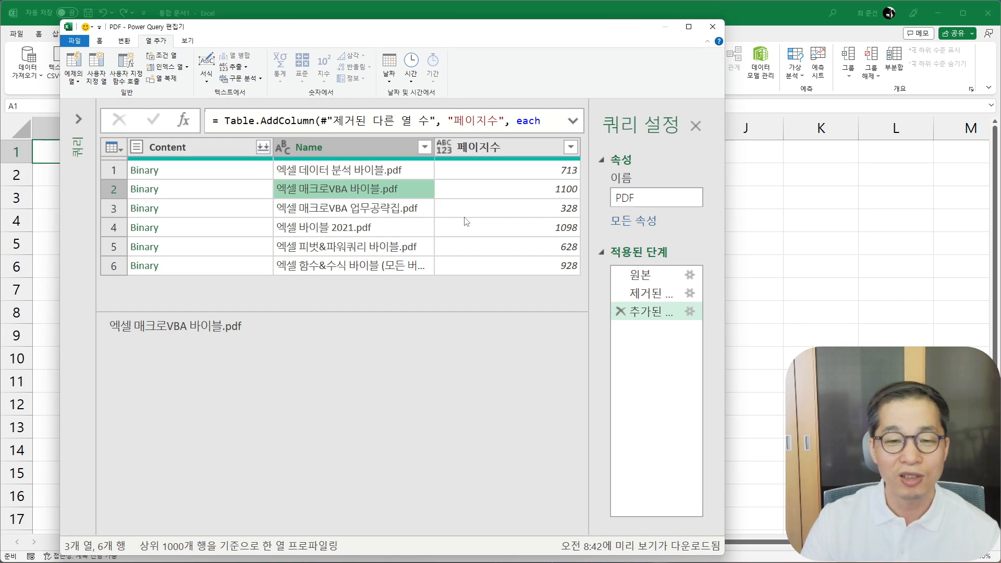
left_click(379, 268)
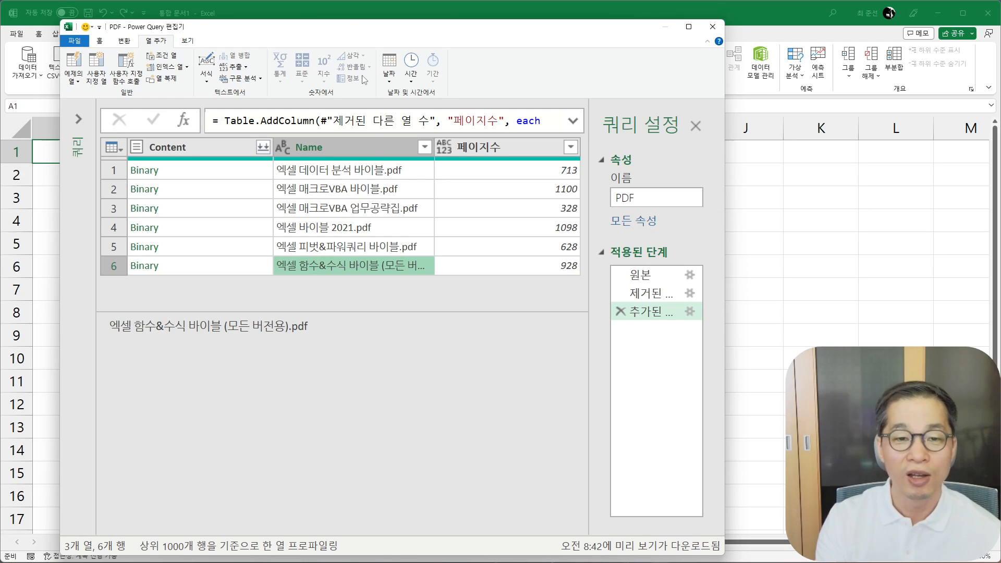
left_click(378, 209)
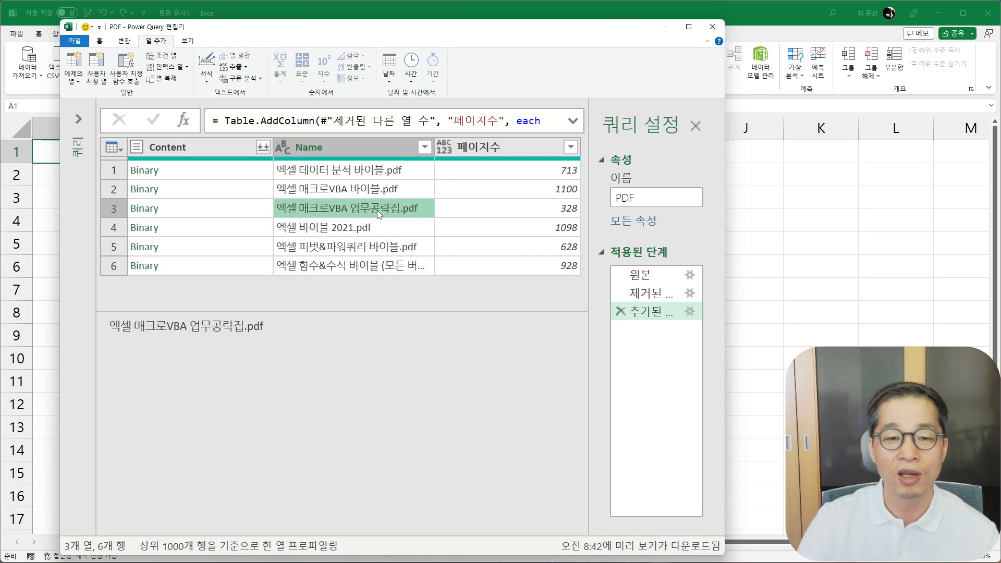
left_click(376, 245)
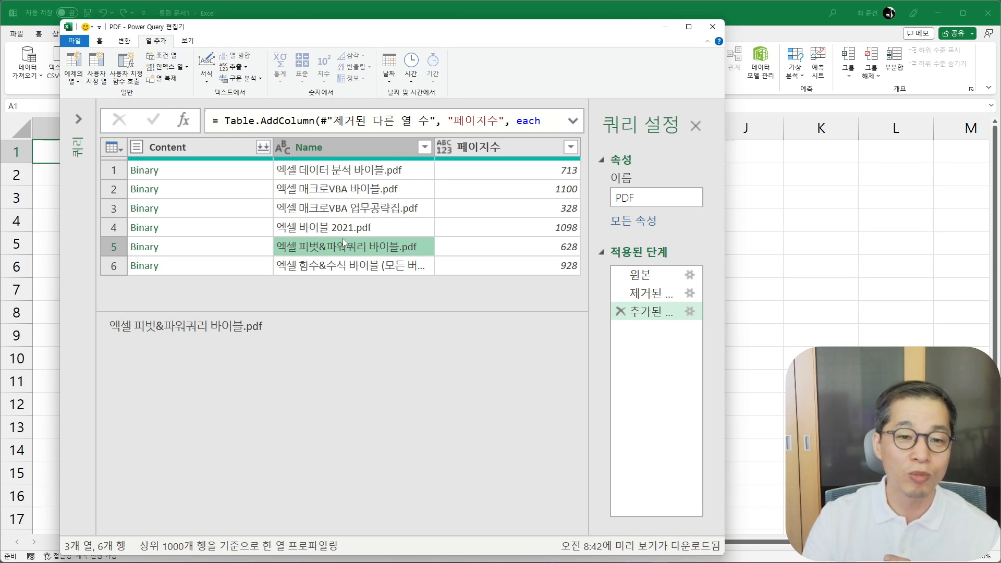
left_click(359, 174)
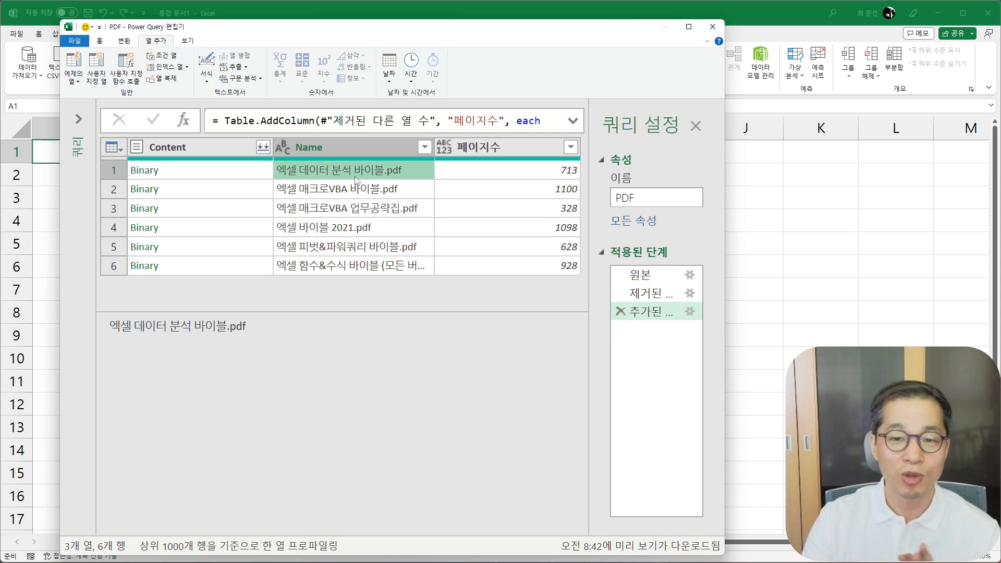
left_click(359, 249)
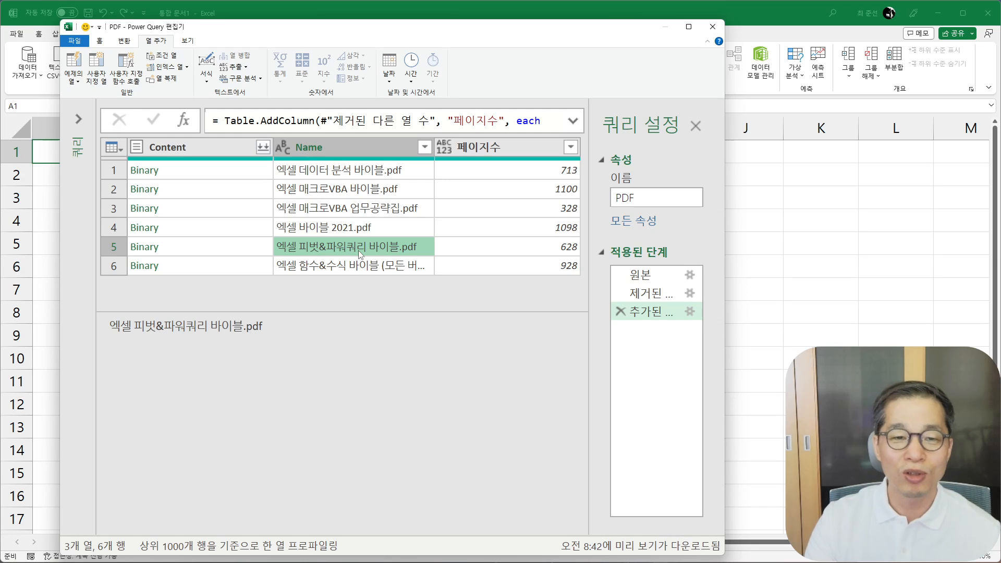
left_click(366, 211)
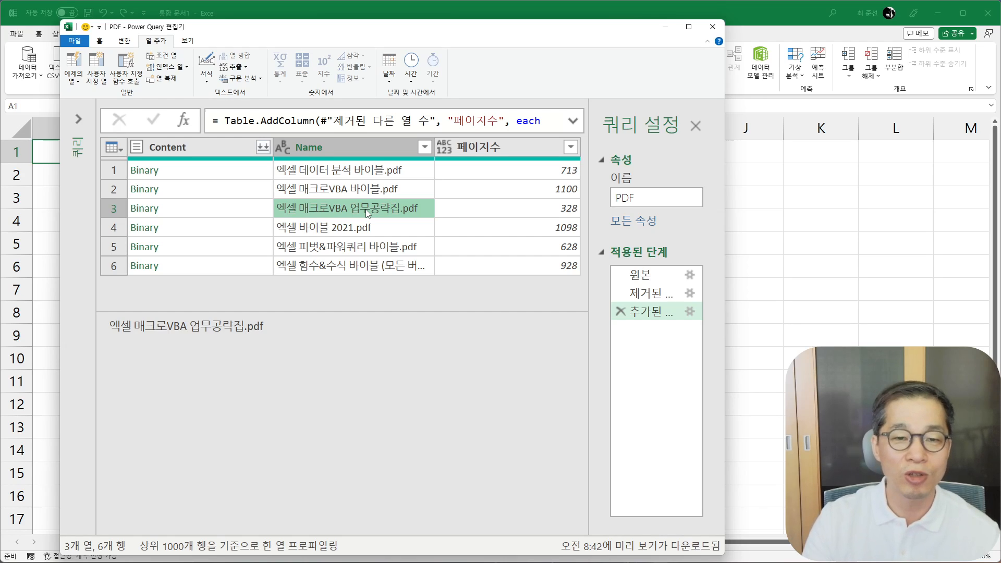
left_click(375, 196)
left_click(368, 224)
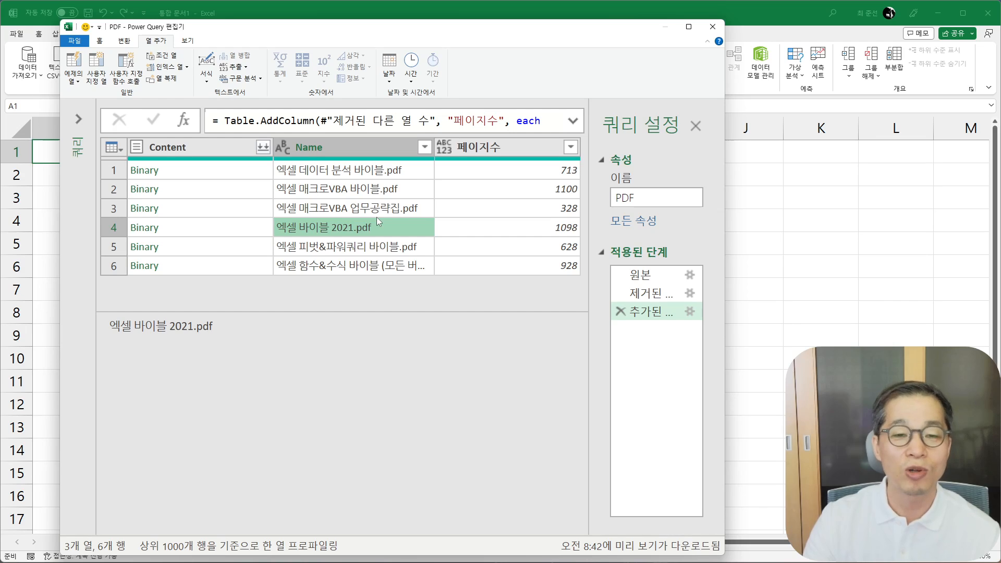
- Remove the Content column from the PDF query so only Name and 페이지수 are kept
left_click(211, 152)
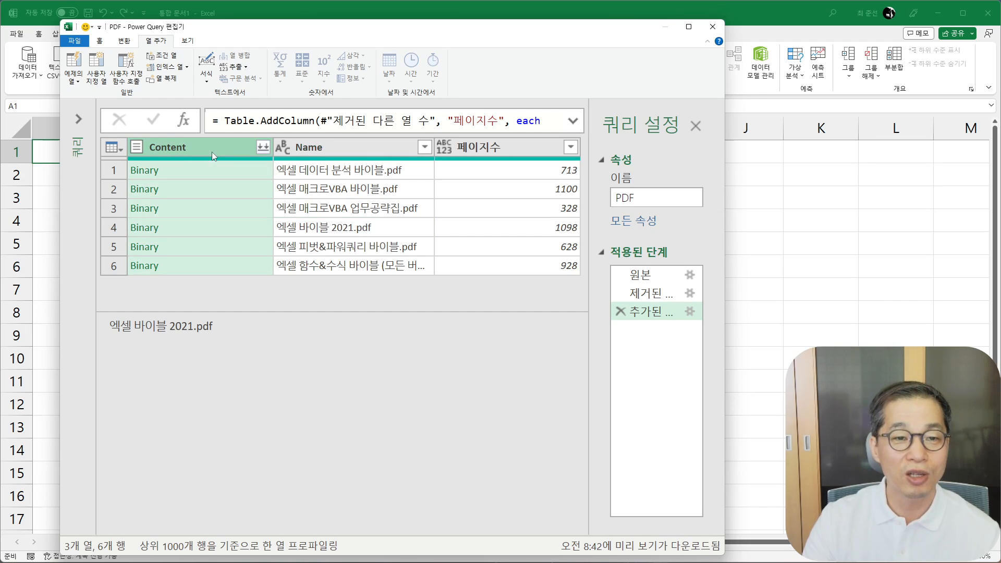
left_click(101, 41)
left_click(207, 71)
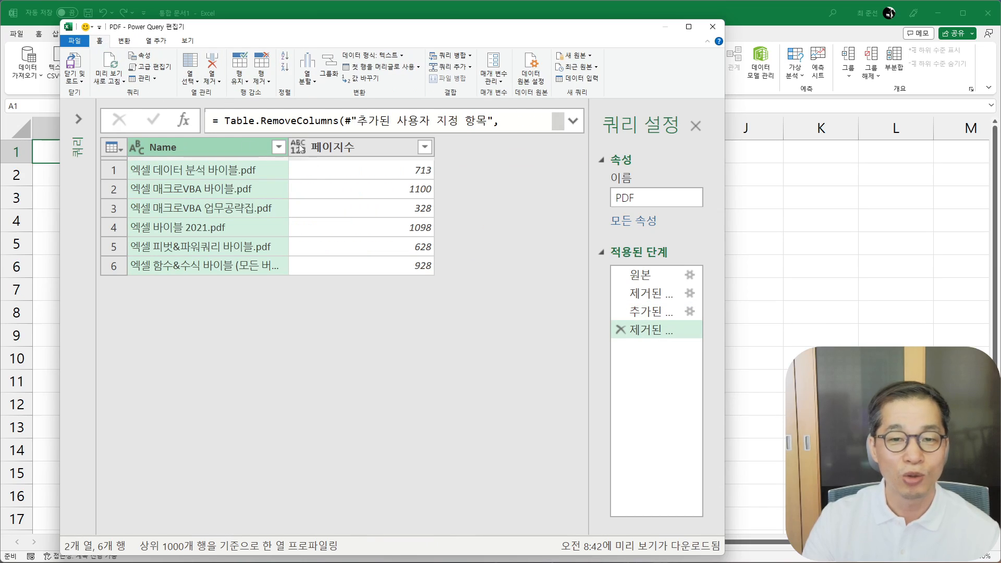
- Close the Power Query editor and load the PDF query's result into a new worksheet
left_click(79, 60)
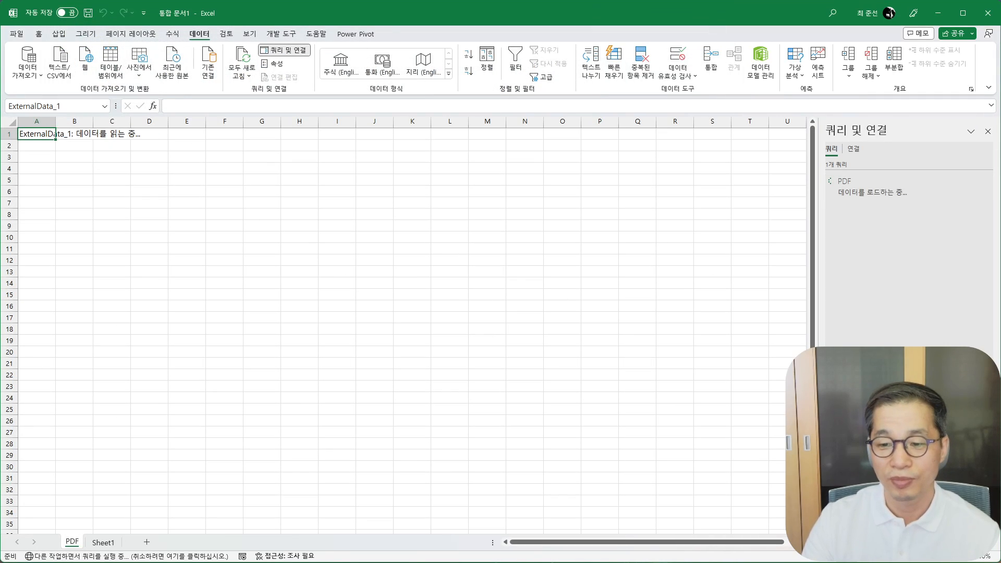
scroll(404, 323, "up", 5, "ctrl")
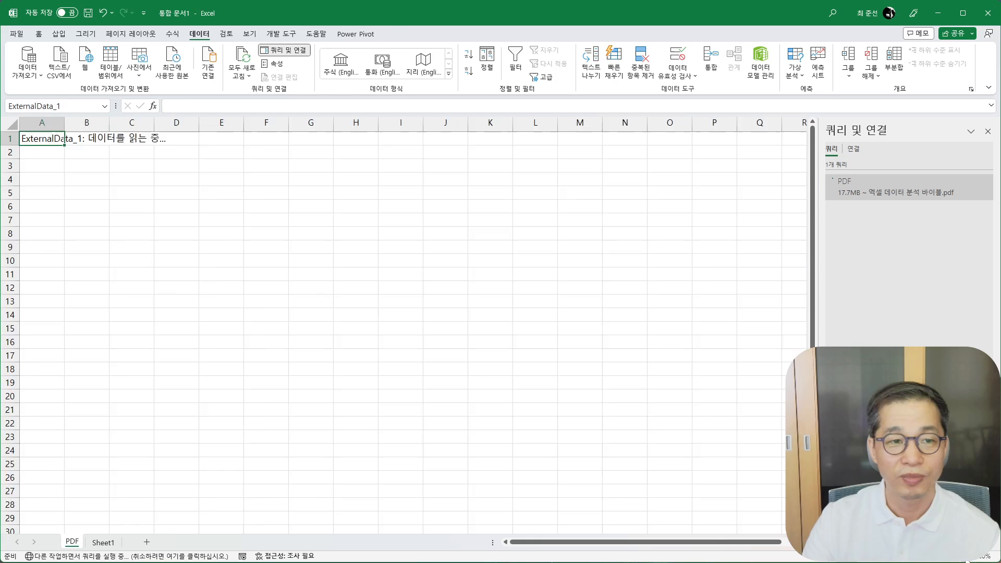
scroll(411, 305, "up", 2, "ctrl")
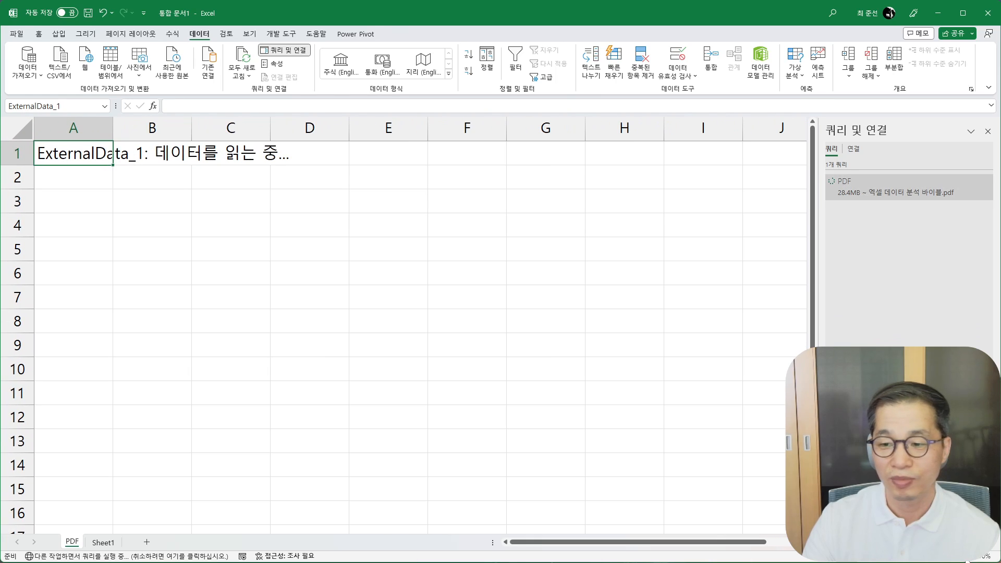